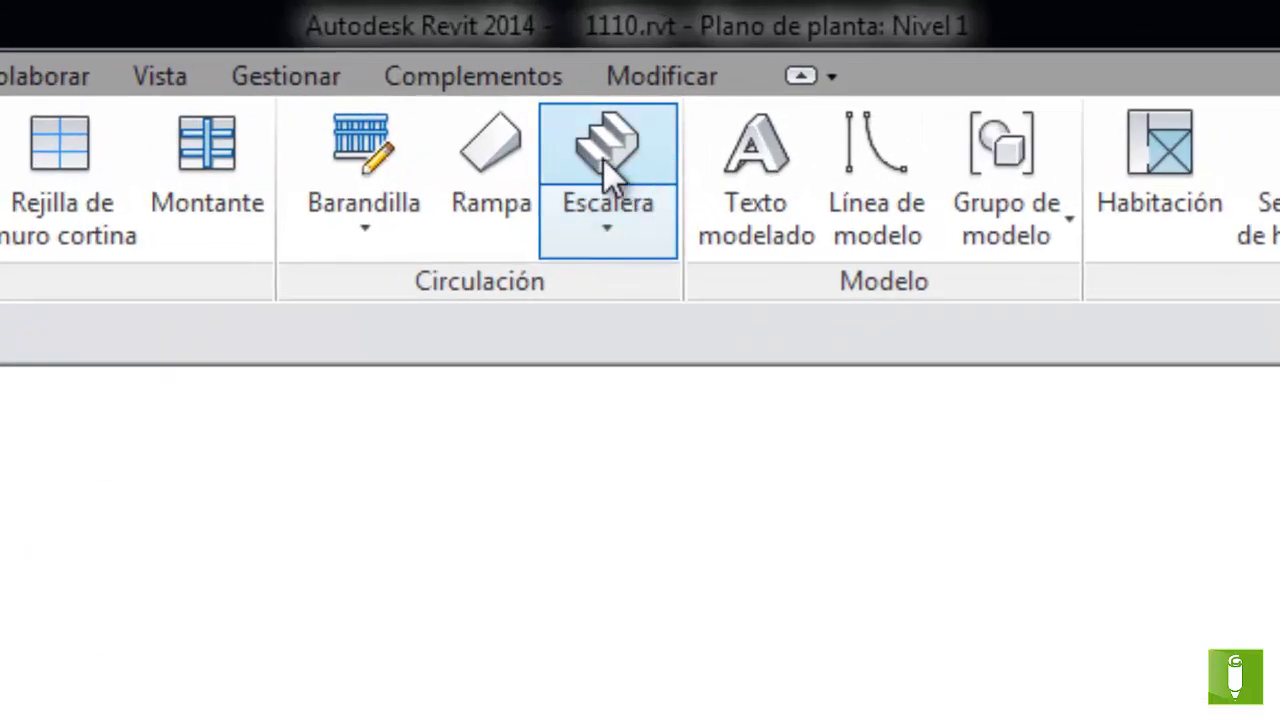
Start a new Escalera por componente stair on the Nivel 1 floor plan
click(612, 218)
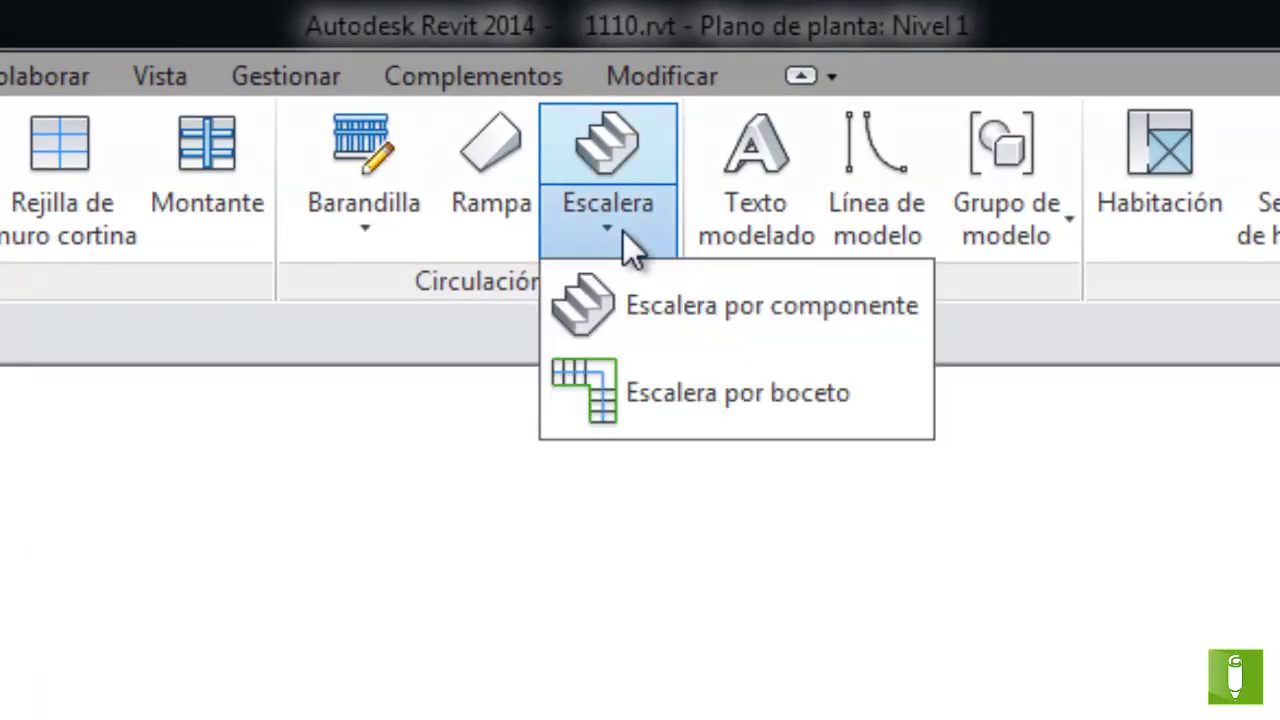
click(762, 305)
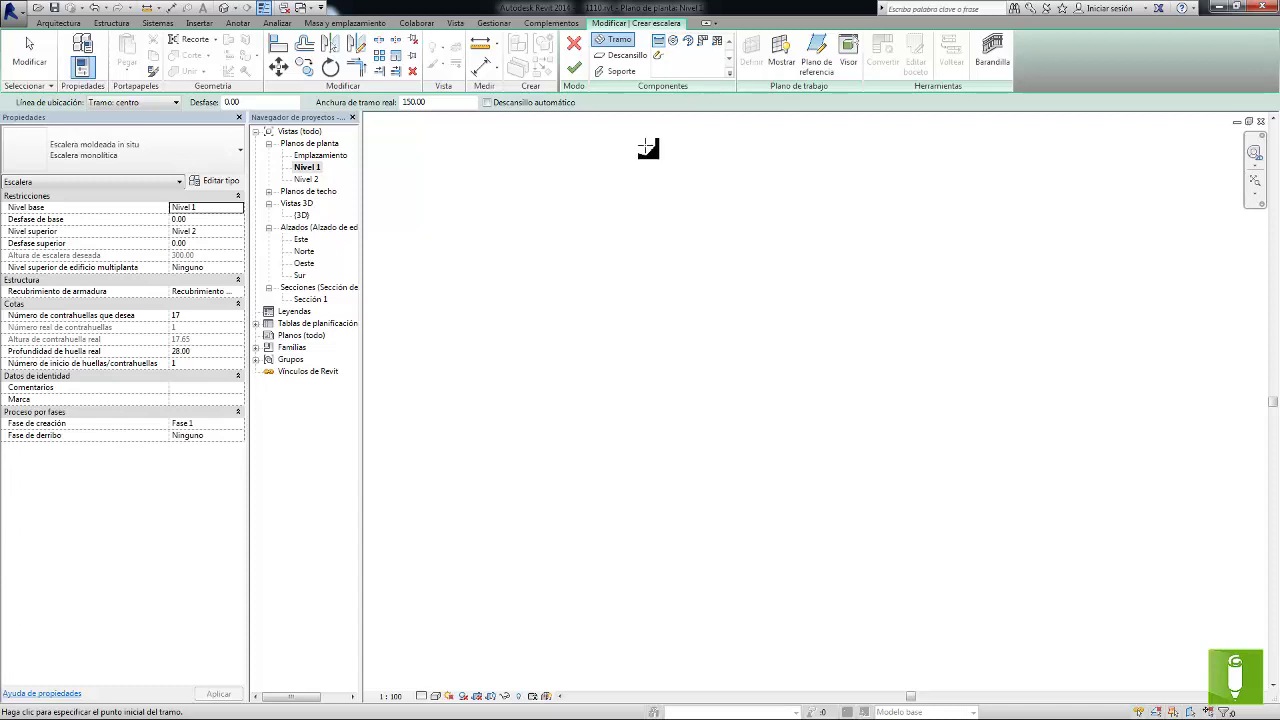
click(623, 58)
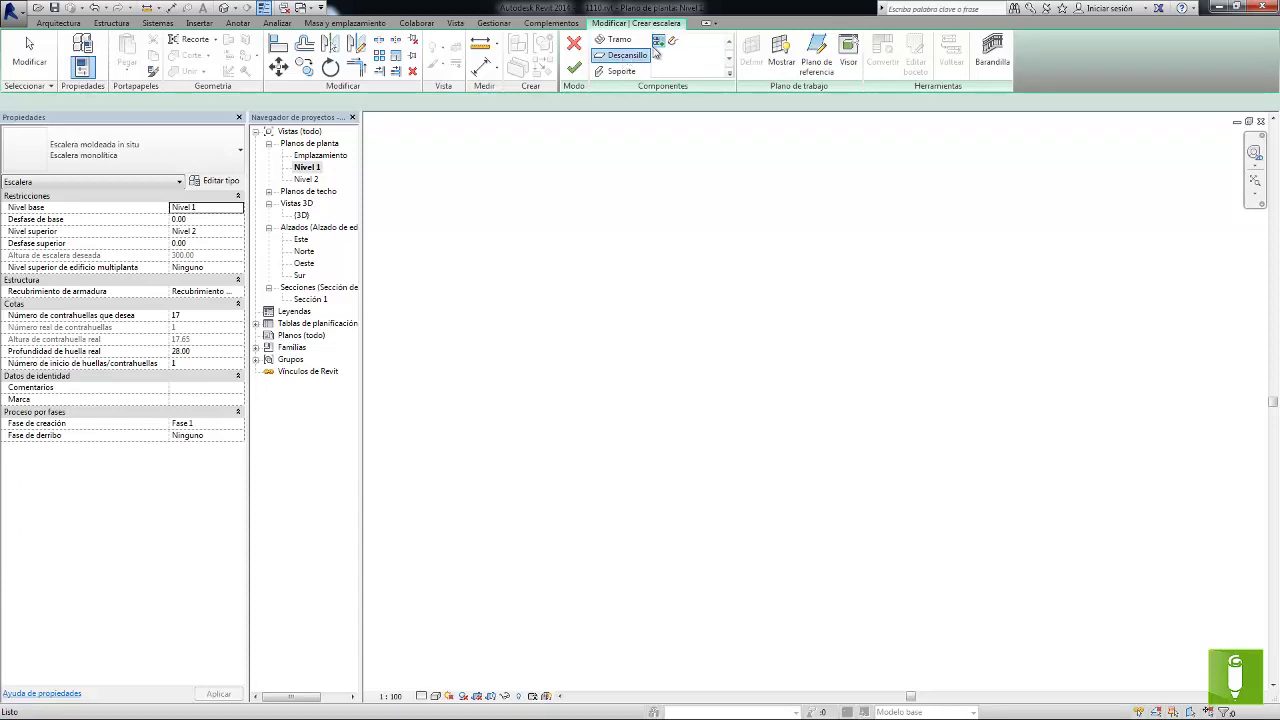
click(621, 72)
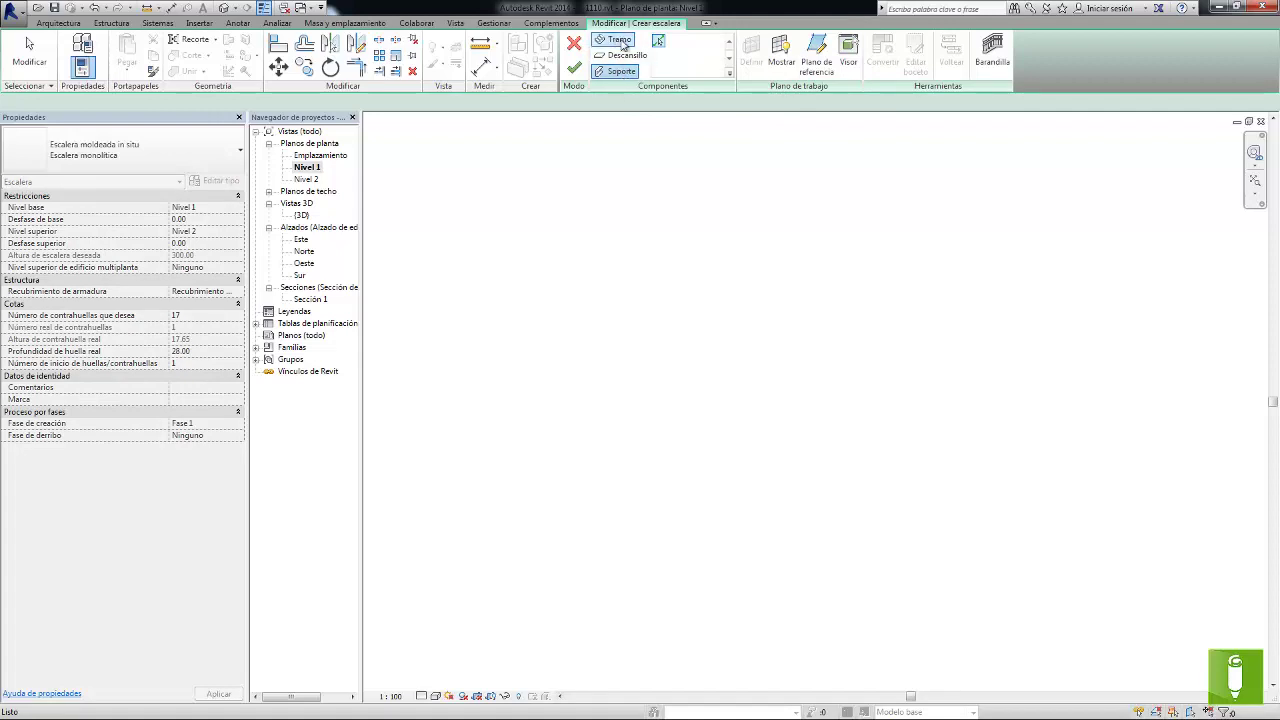
click(620, 40)
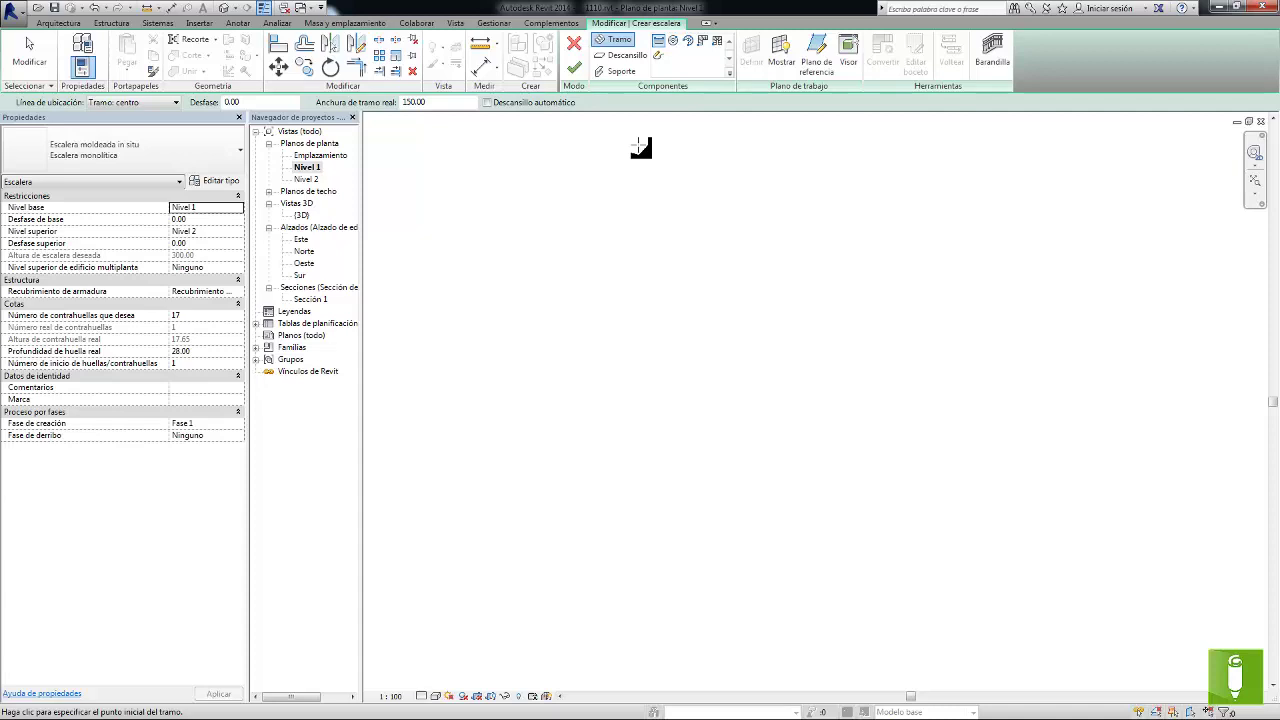
Draw a 250-wide central stair run of 9 risers
click(766, 564)
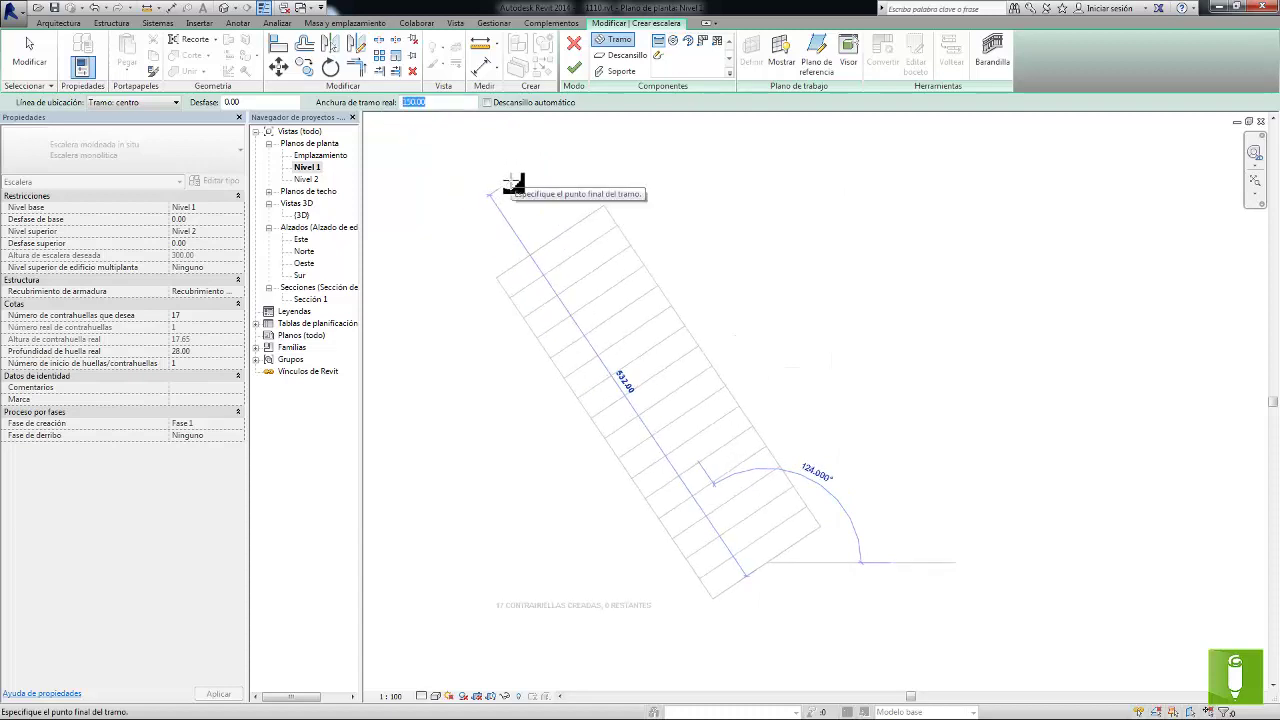
text(250)
key(Return)
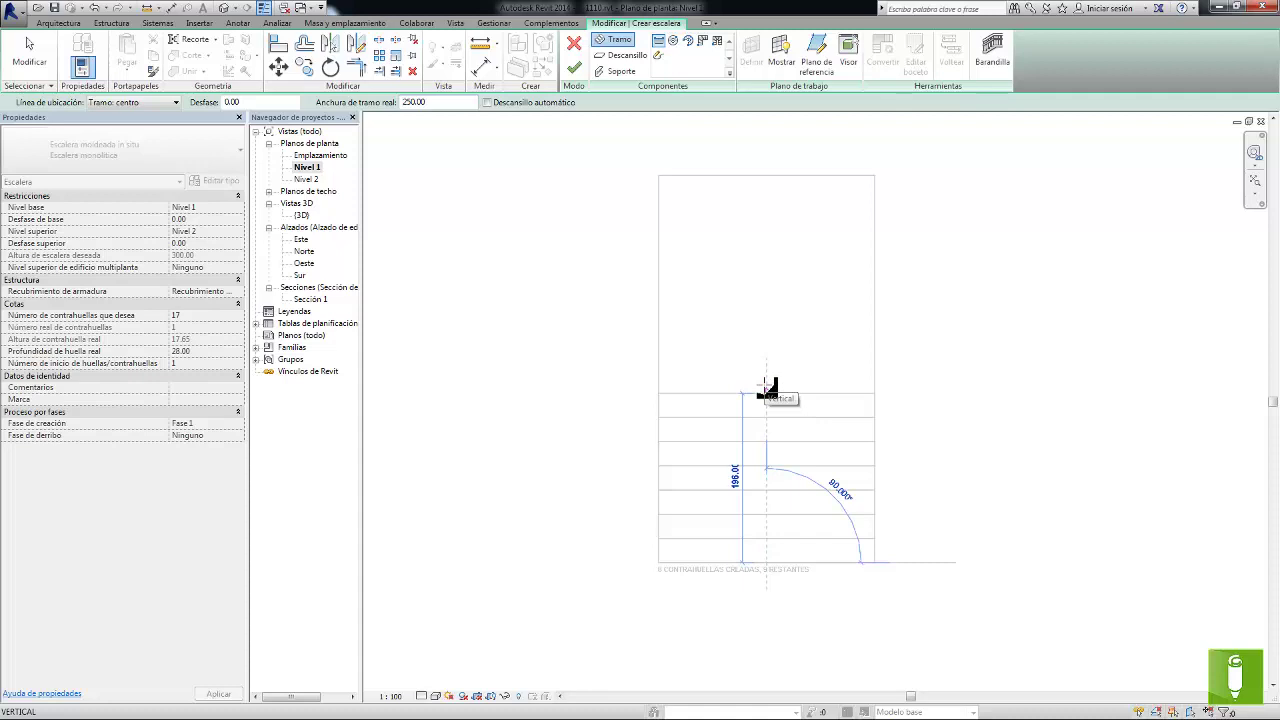
click(768, 366)
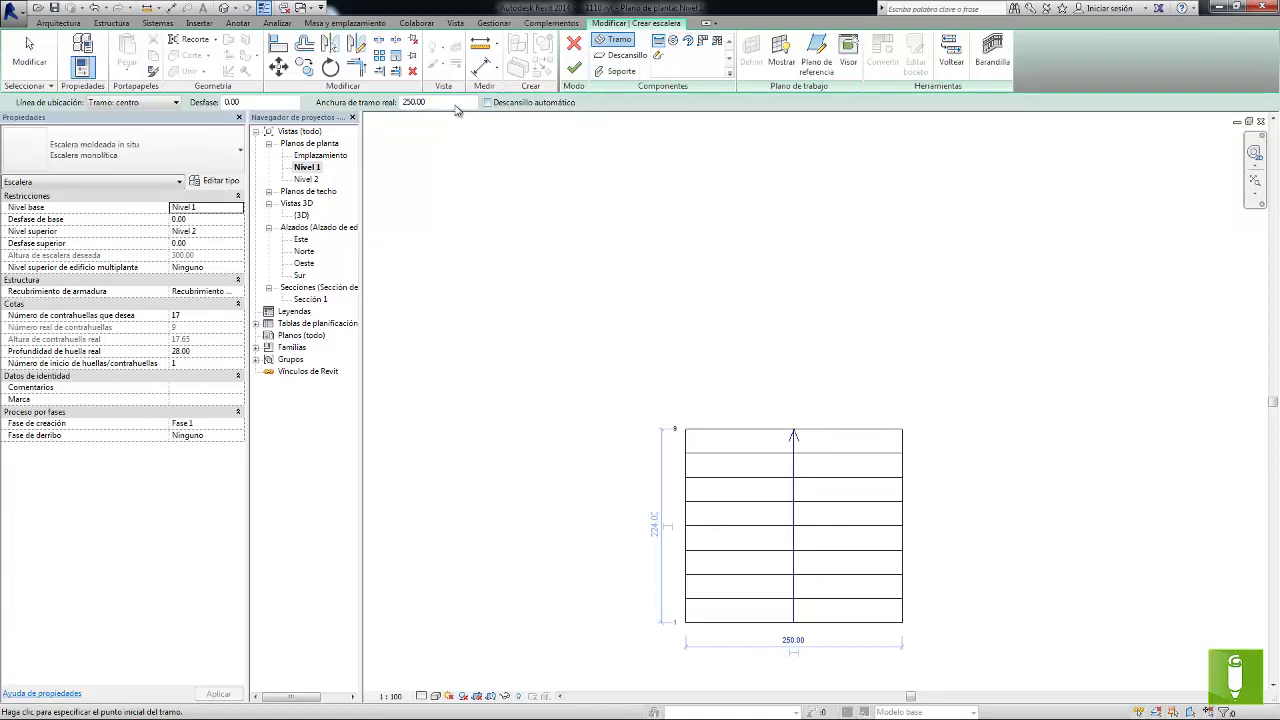
Draw a 150-wide run of the remaining risers heading left above the central run
drag(452, 102, 406, 102)
text(150.00)
click(686, 281)
click(519, 286)
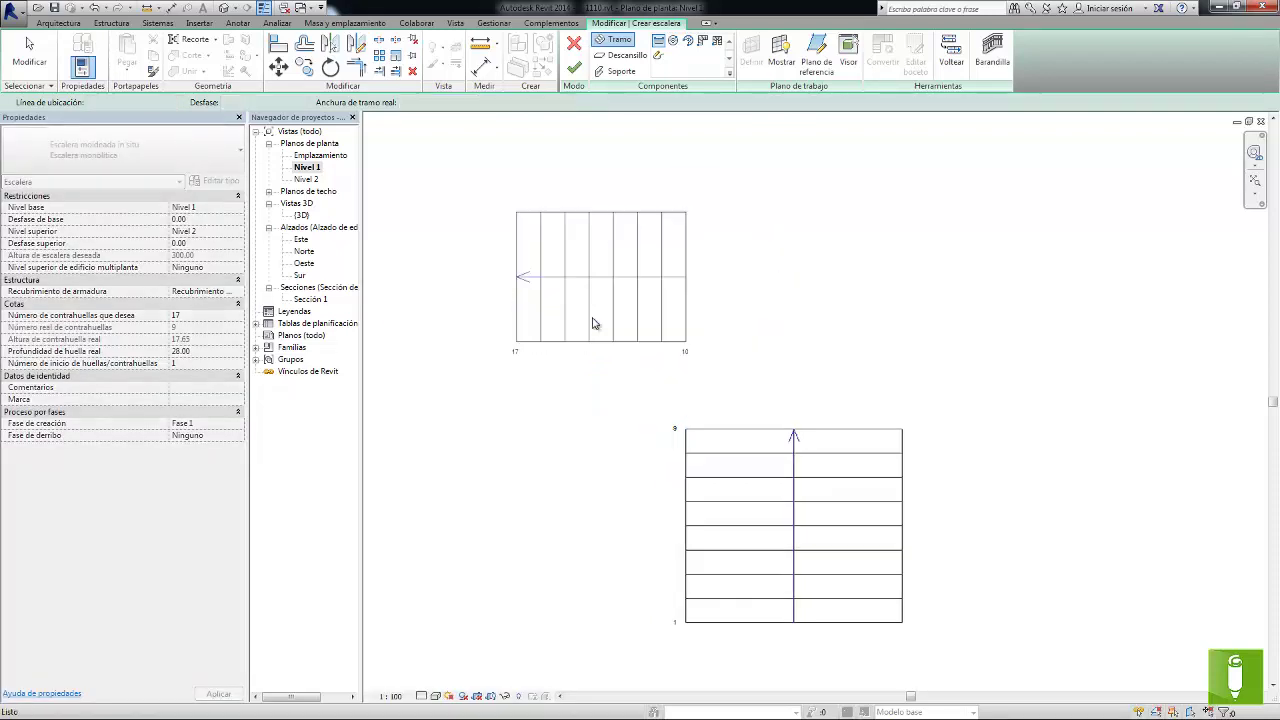
key(Escape)
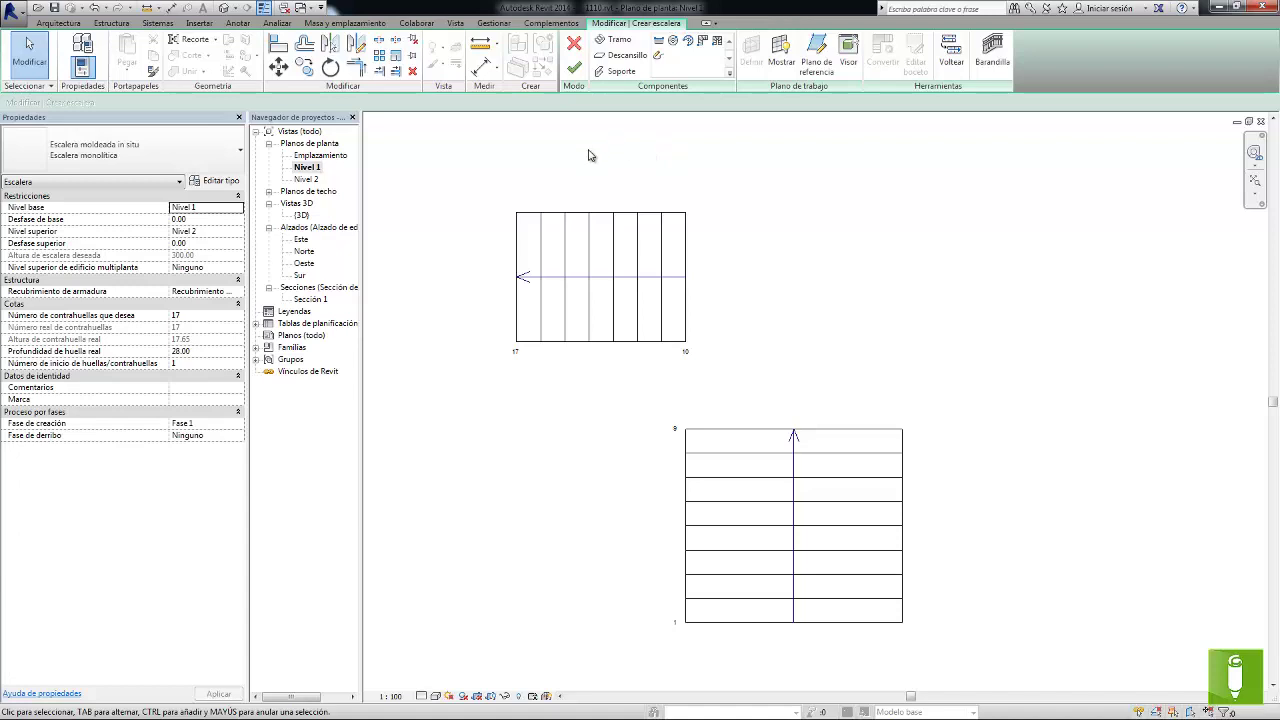
Finish the two-run stair, dismiss the disconnected-runs Aviso warning, and select the stair
click(574, 67)
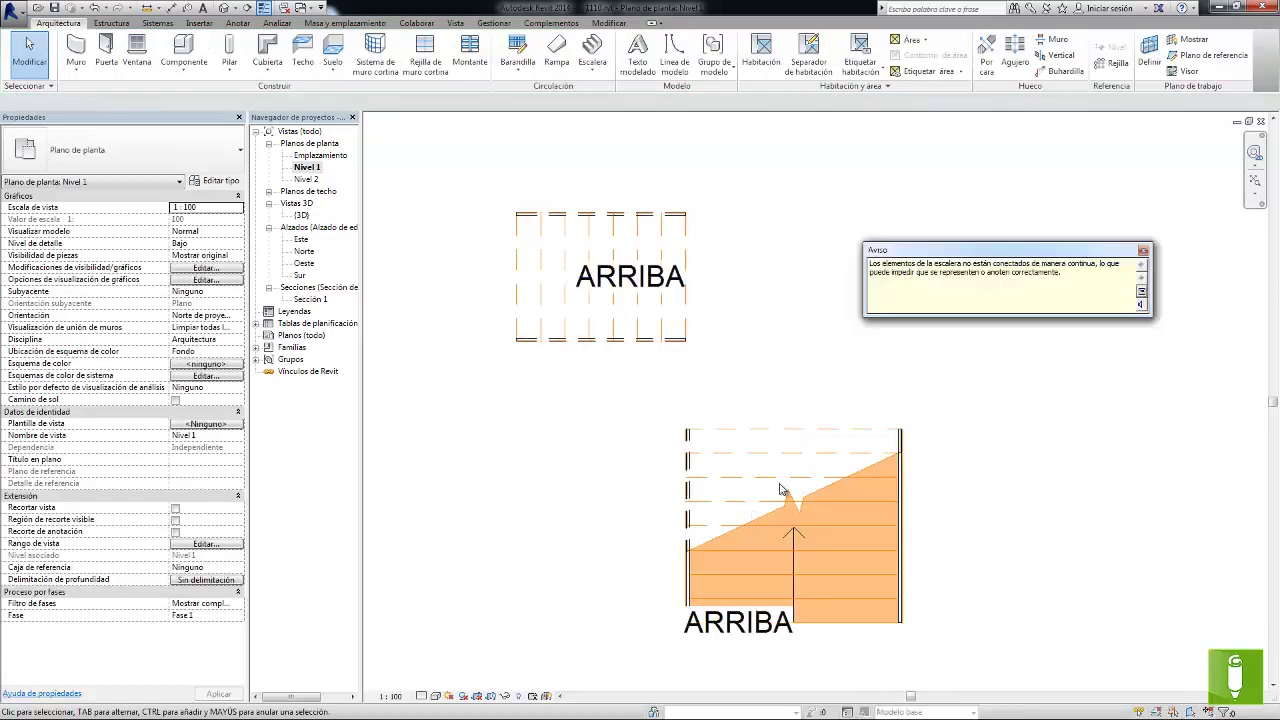
click(857, 413)
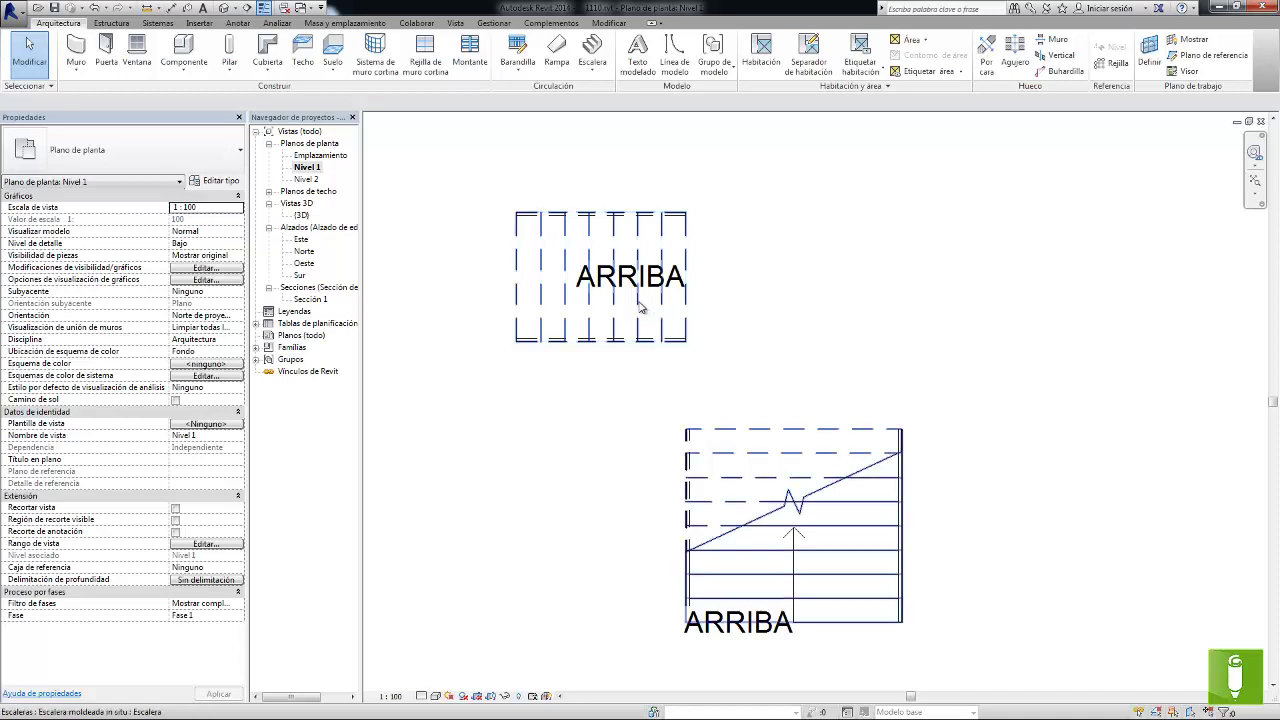
click(641, 307)
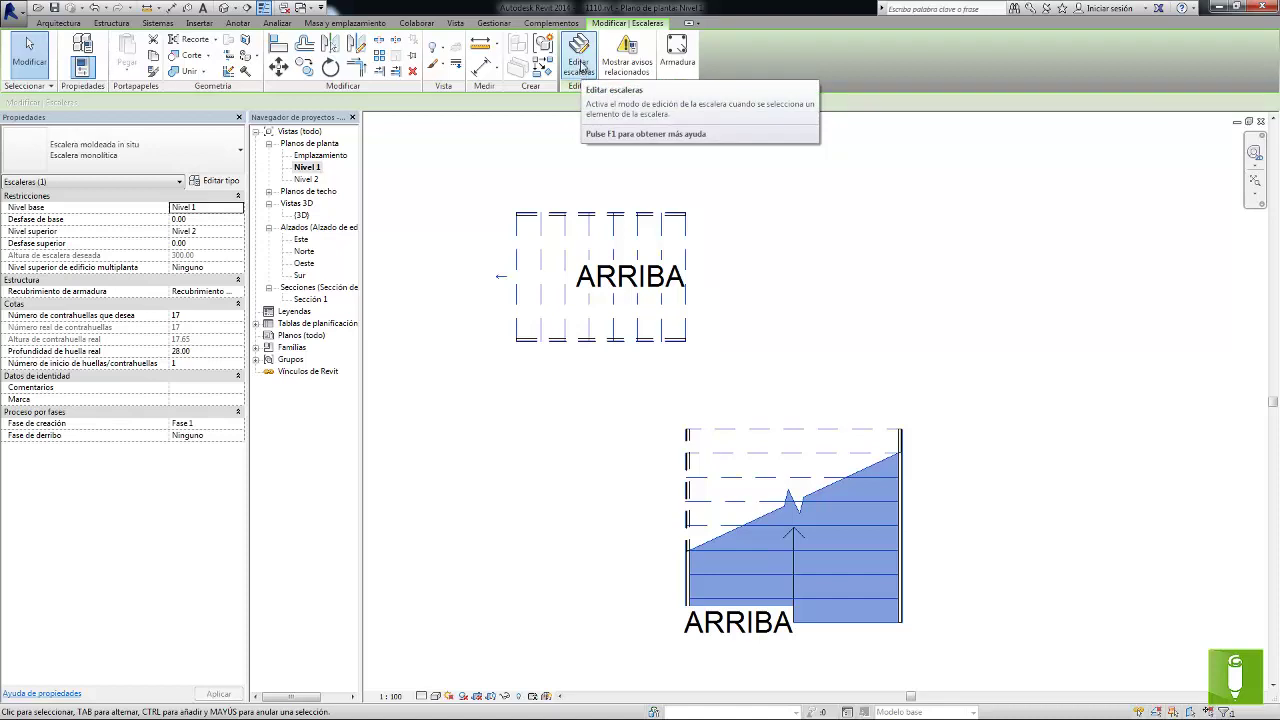
Join the upper left run and central run with a Descansillo landing, then finish editing
click(582, 65)
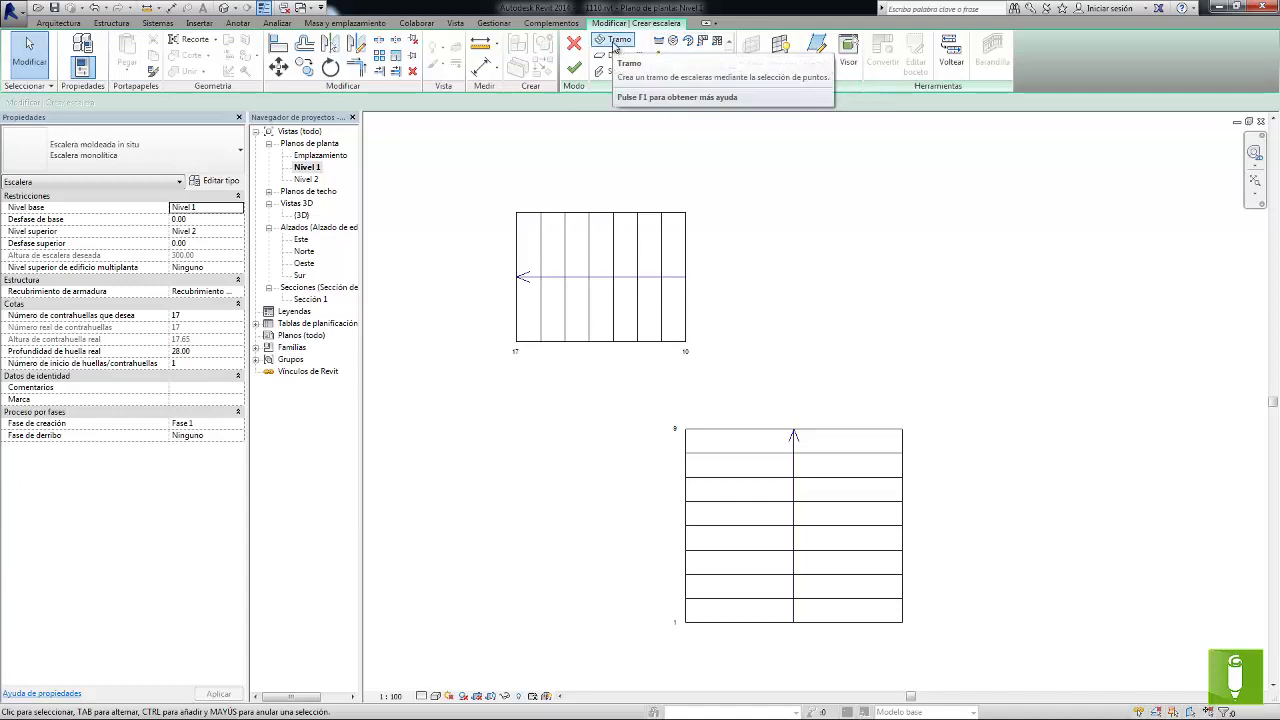
click(618, 56)
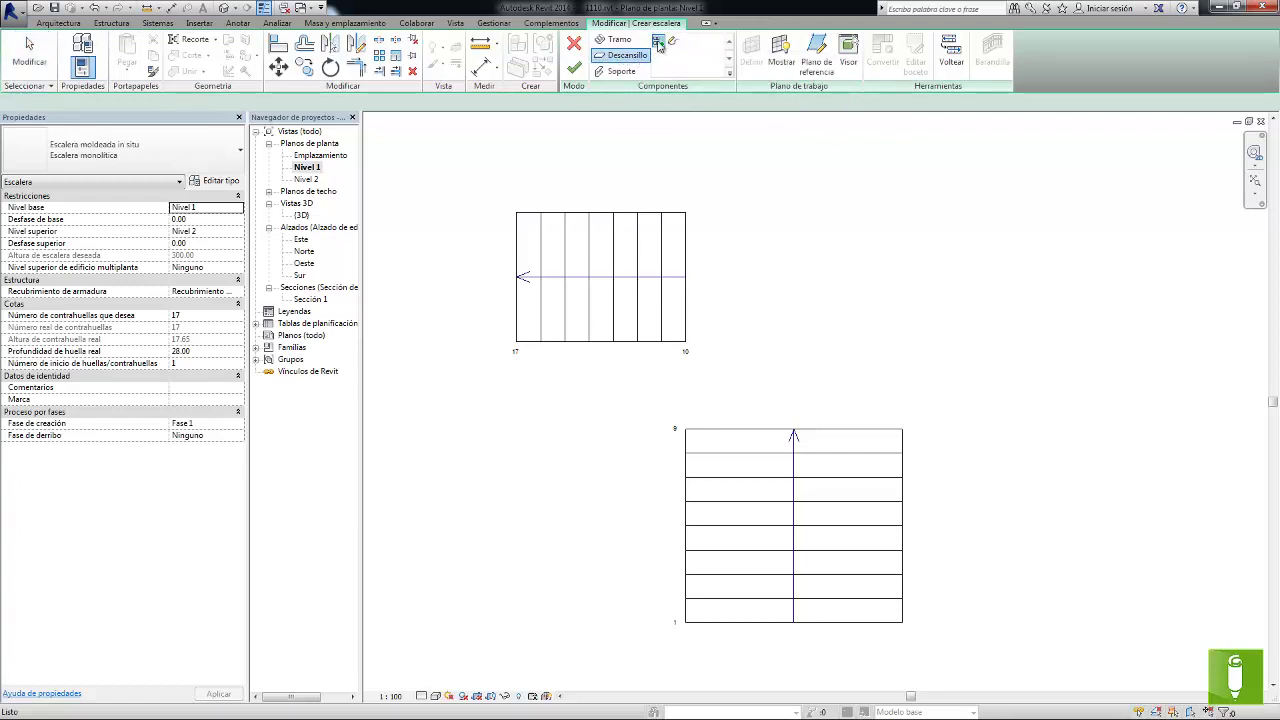
click(659, 44)
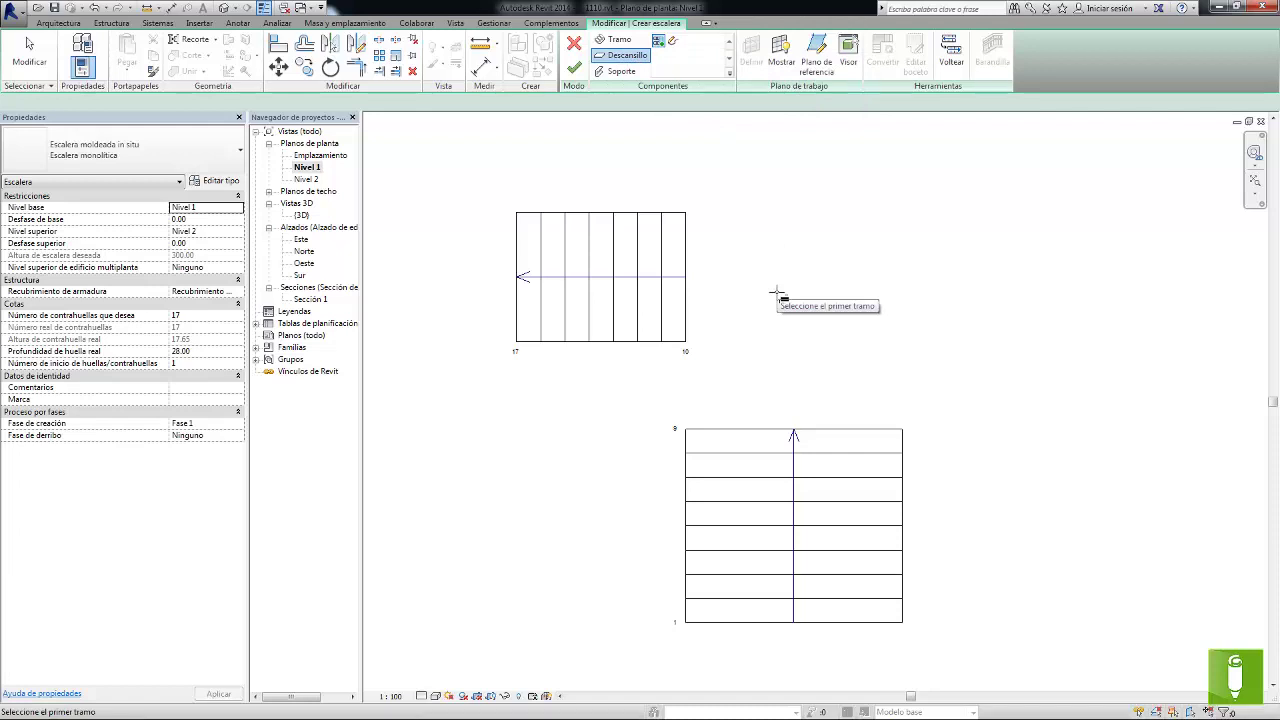
click(641, 255)
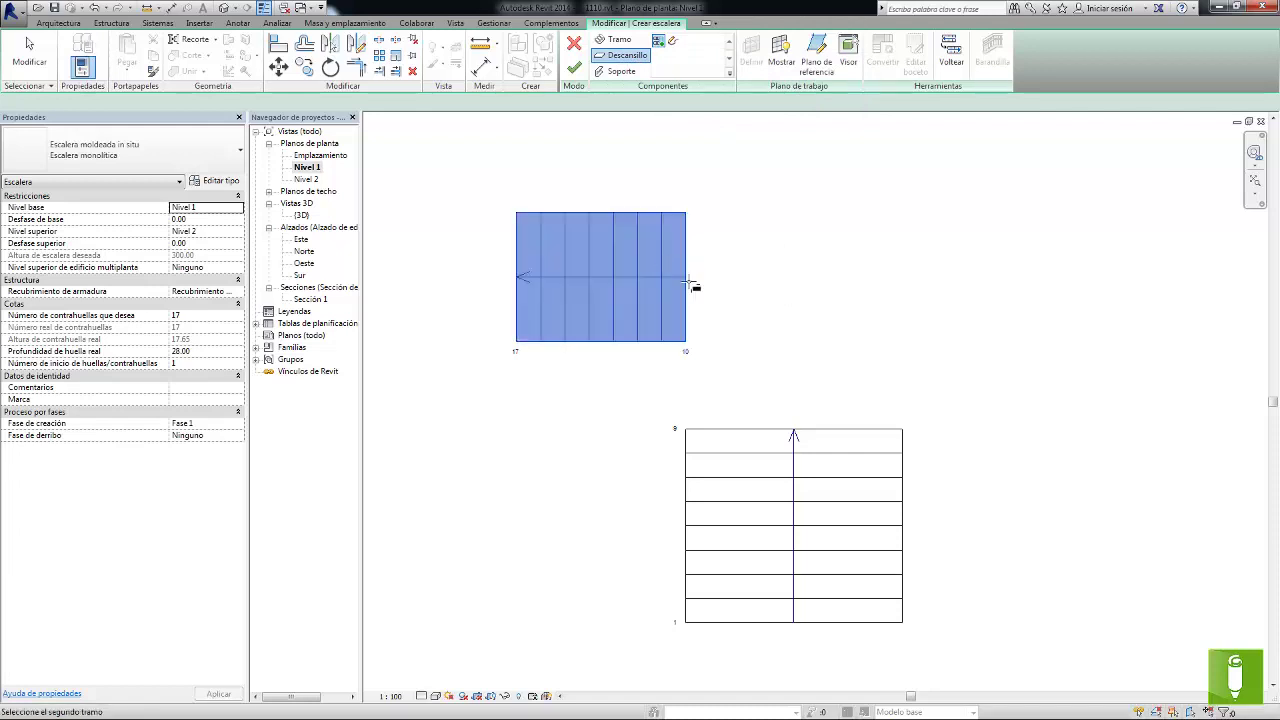
click(757, 446)
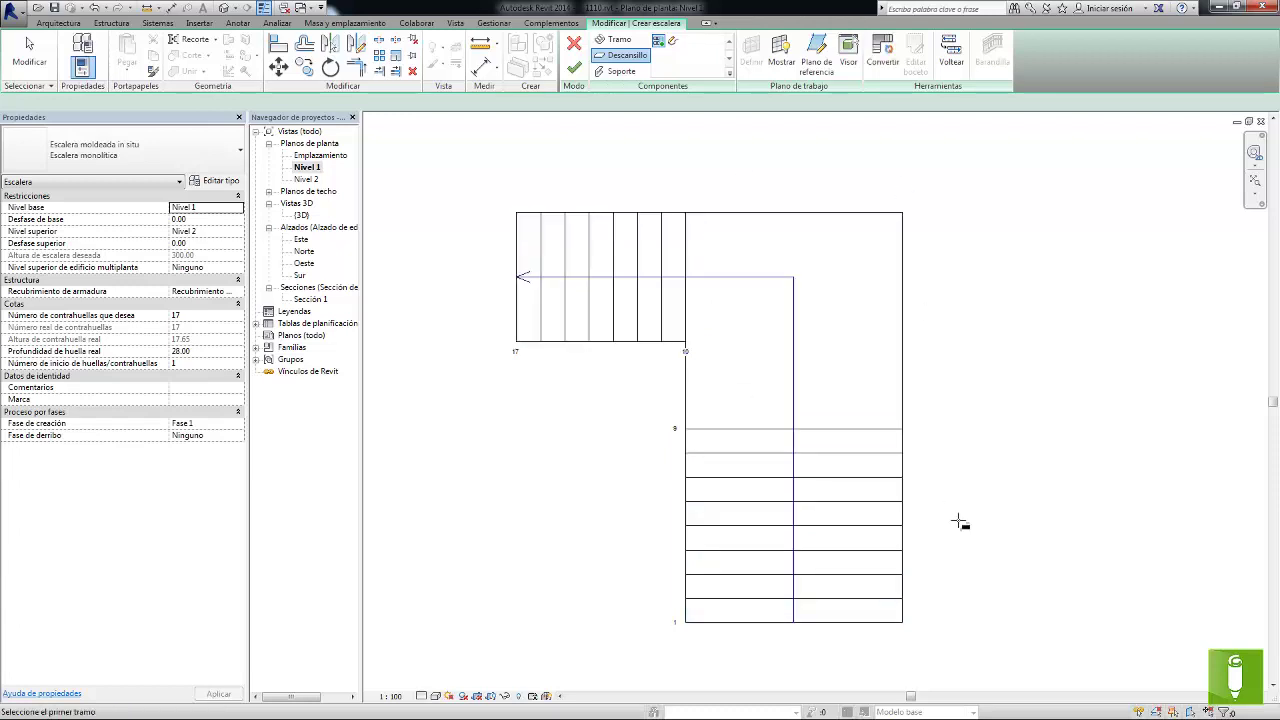
click(576, 76)
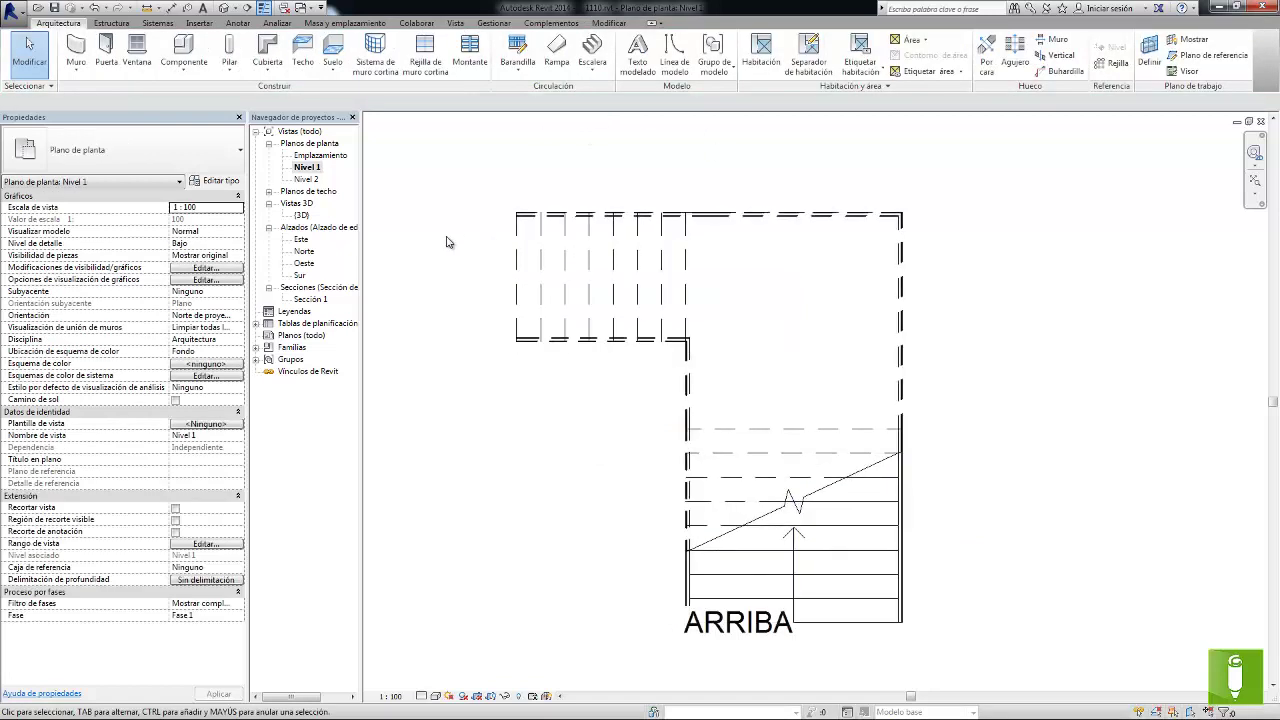
View the landed stair in {3D} from a steeper angle and reopen it for editing
double_click(301, 216)
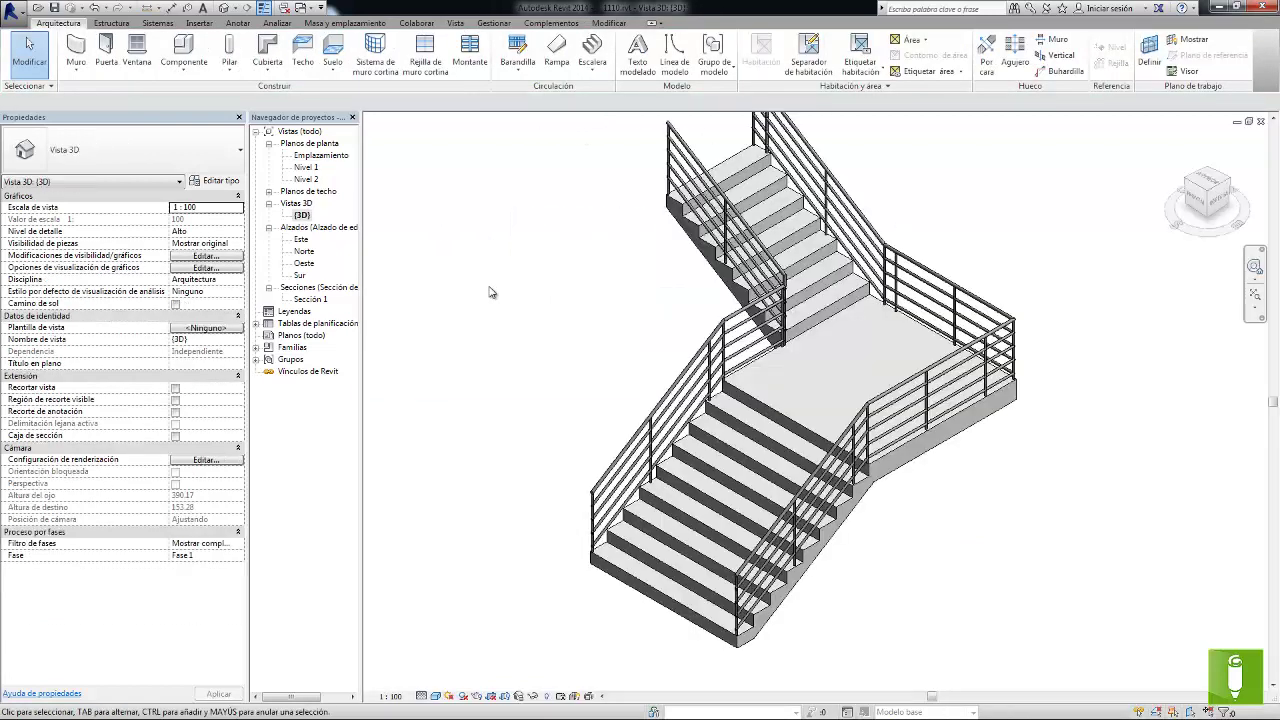
shift+middle_drag(517, 323, 531, 347)
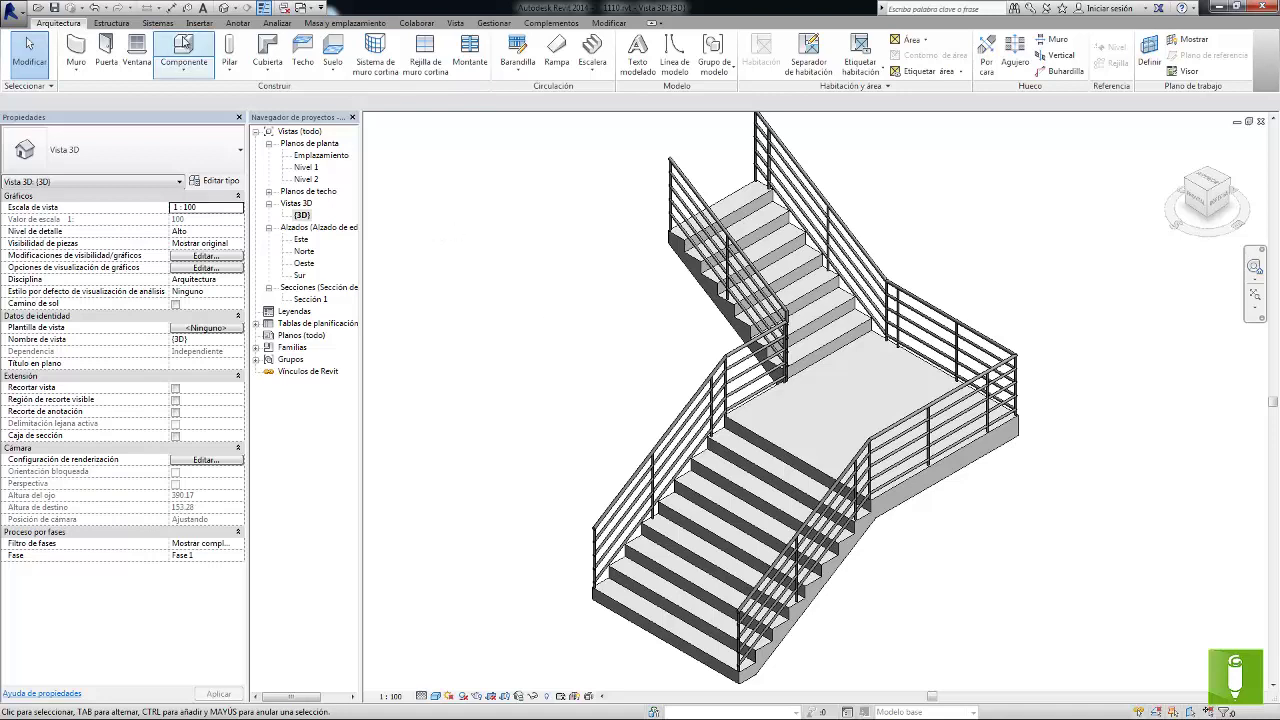
click(94, 7)
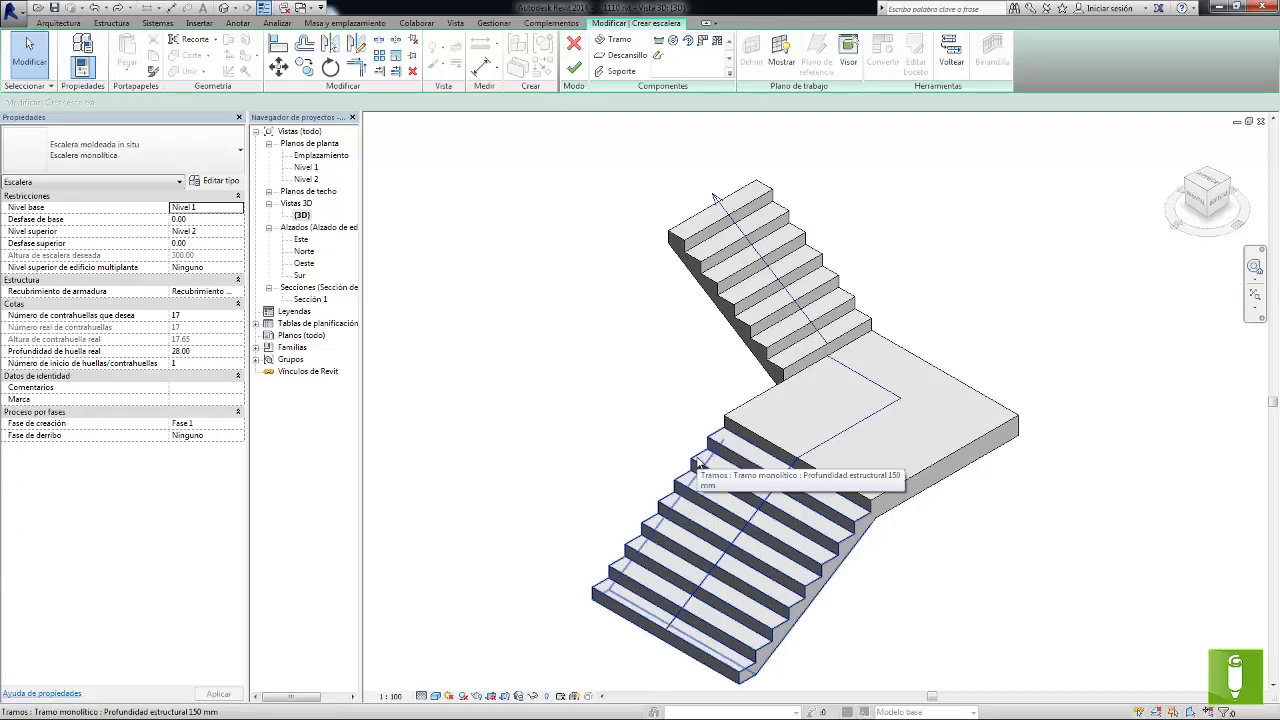
On Nivel 1, mirror the left run about a vertical axis through the landing midpoint, then finish
double_click(312, 169)
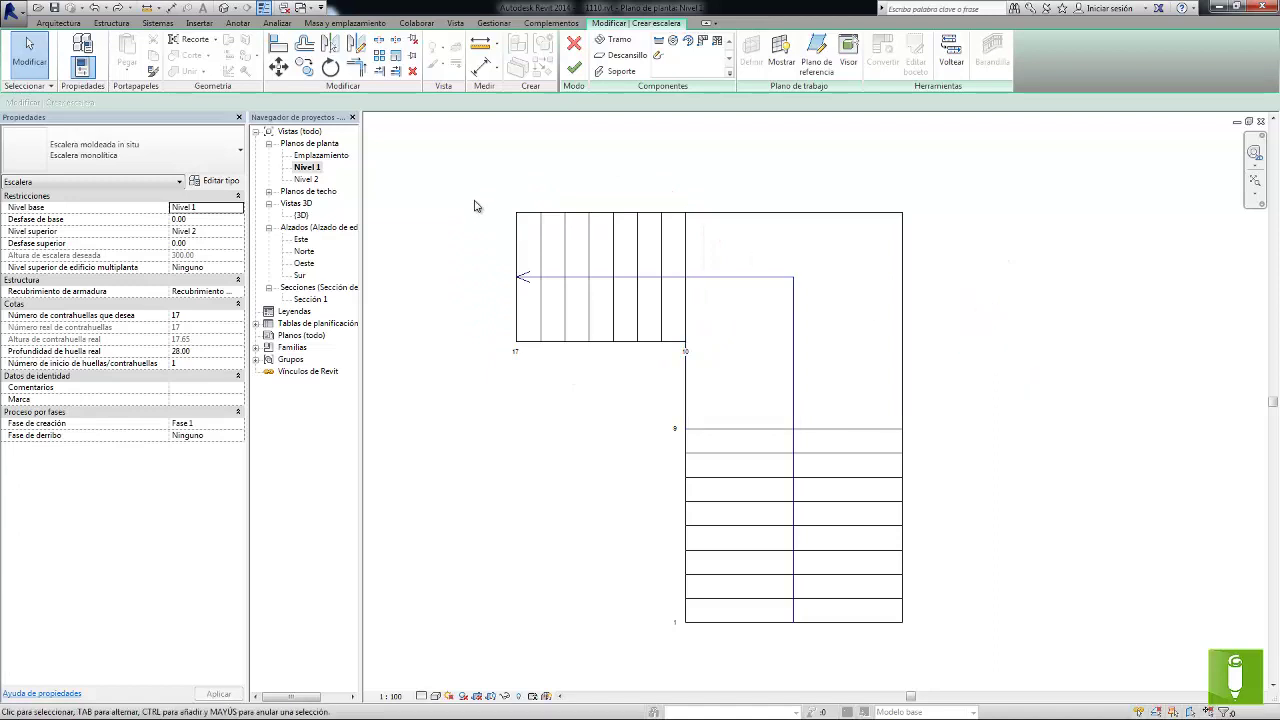
click(573, 262)
key(m)
key(v)
click(795, 212)
click(795, 147)
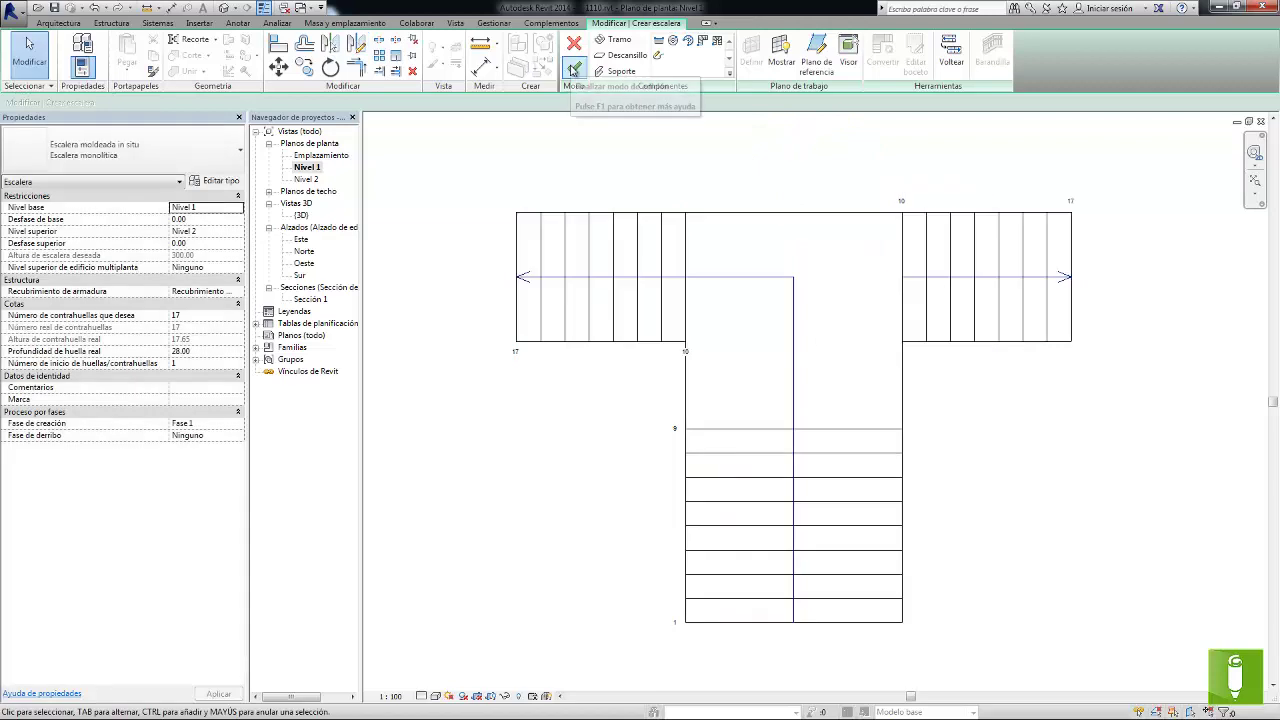
click(573, 69)
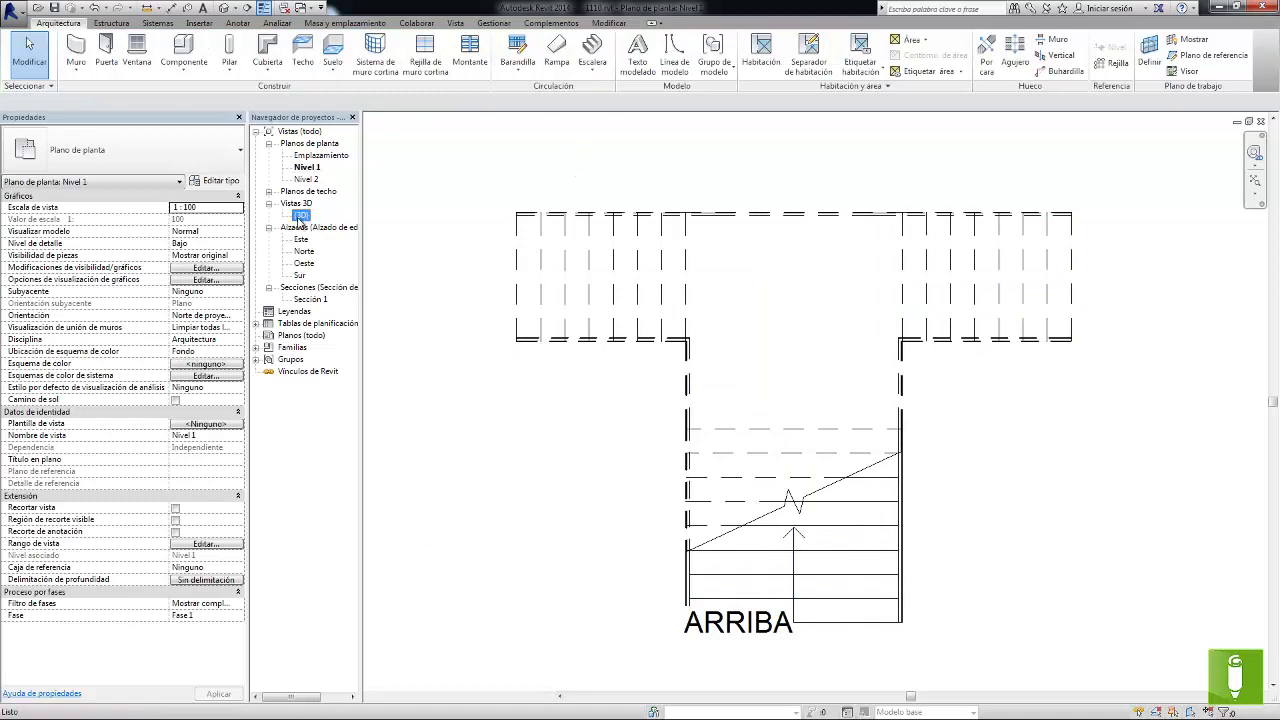
Inspect the T-shaped example stair with its railings in the {3D} view
double_click(300, 217)
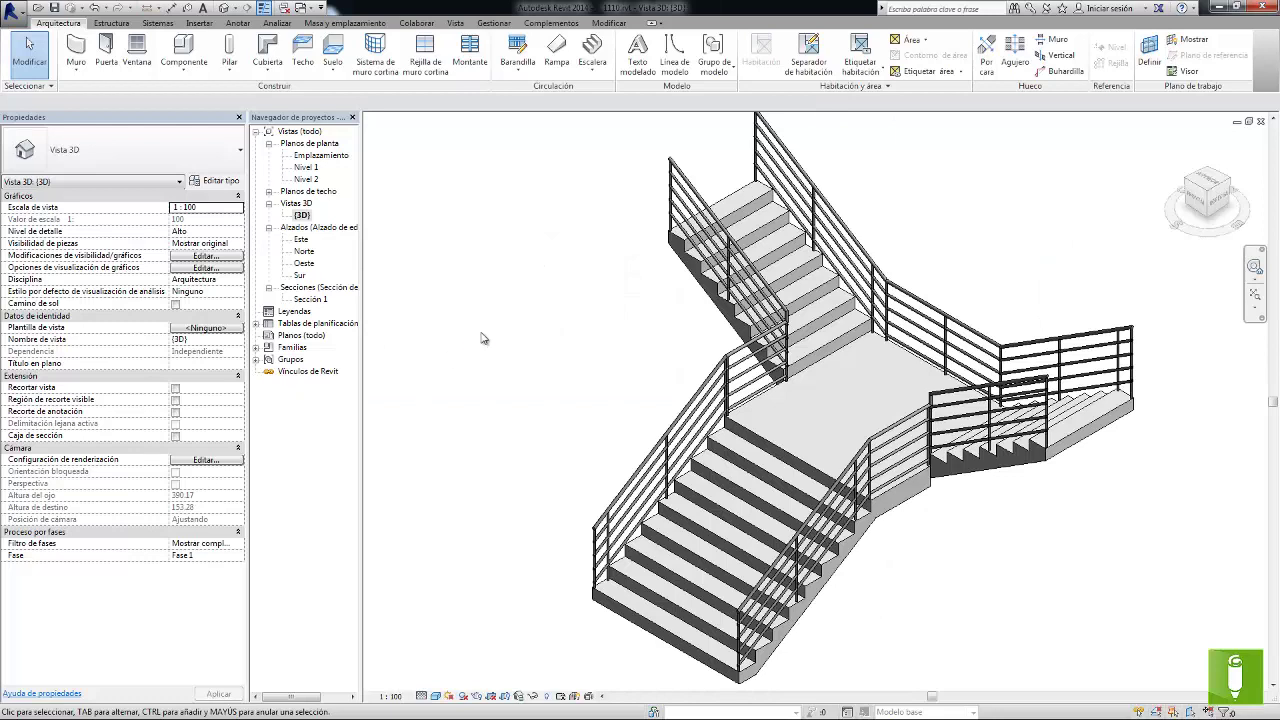
middle_drag(515, 343, 497, 367)
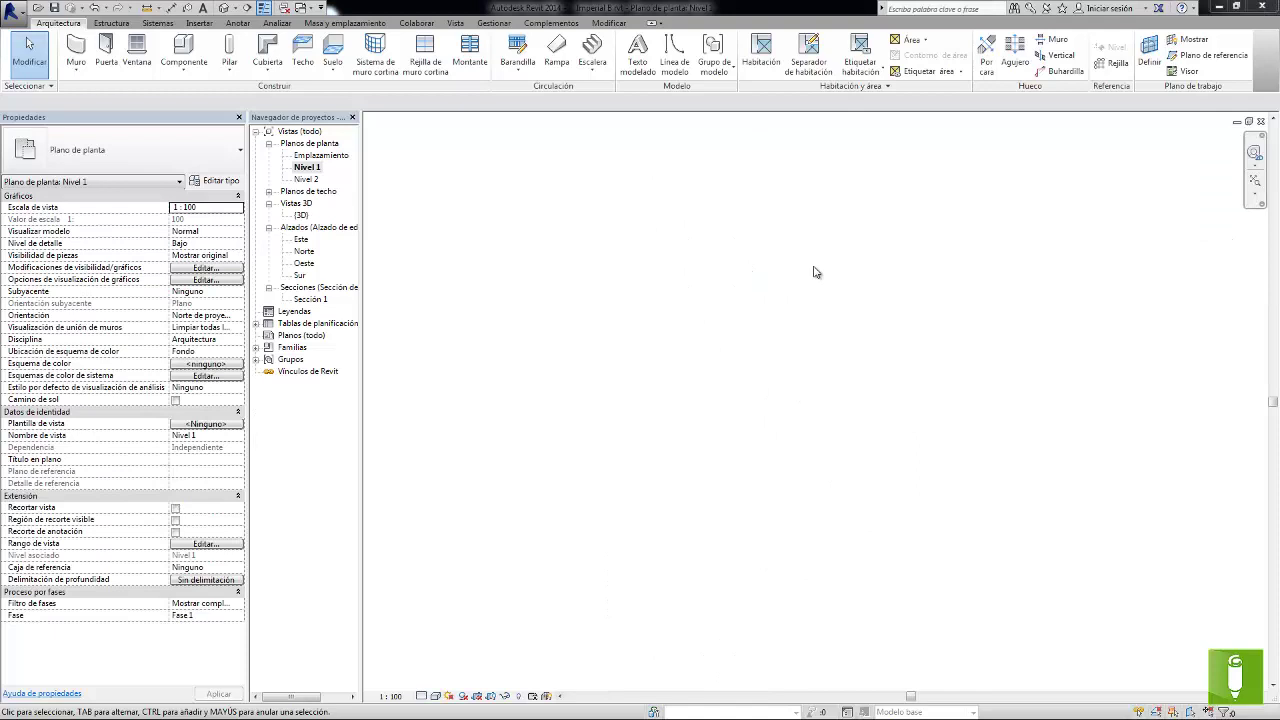
Start a new component stair and draw a 200-wide, centre-aligned central run of 9 risers
click(592, 66)
click(643, 96)
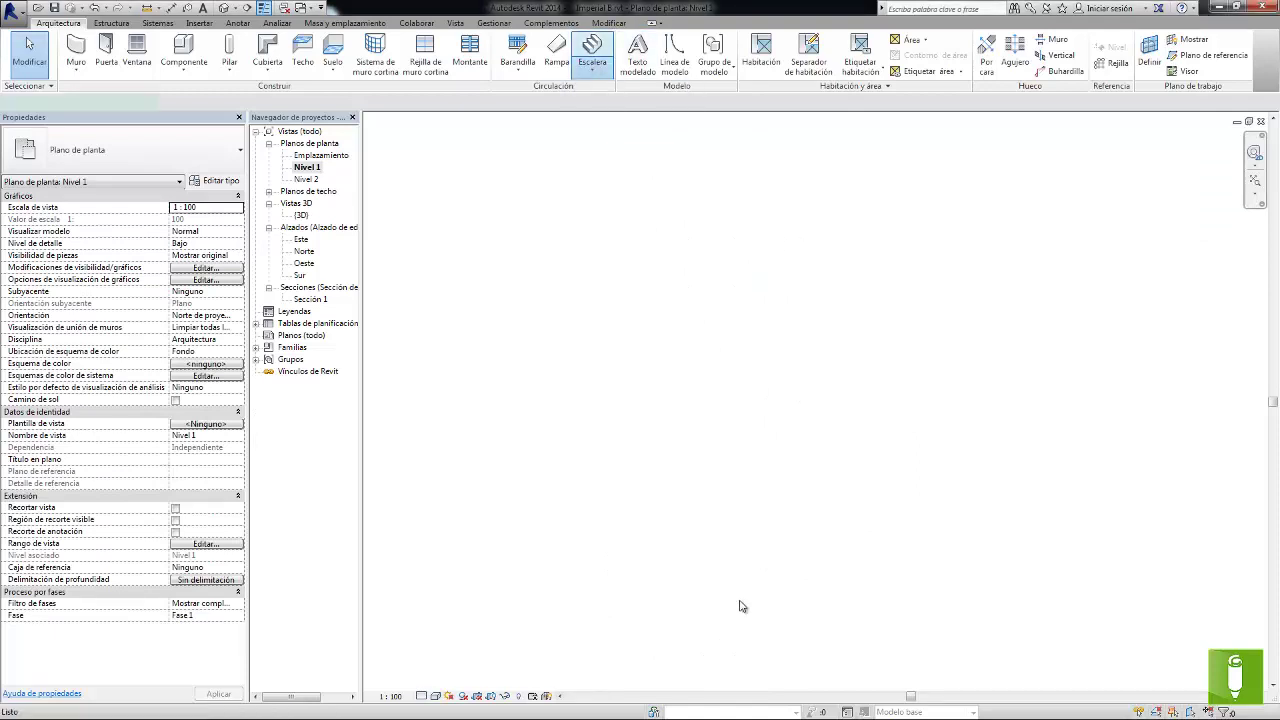
double_click(414, 102)
text(200)
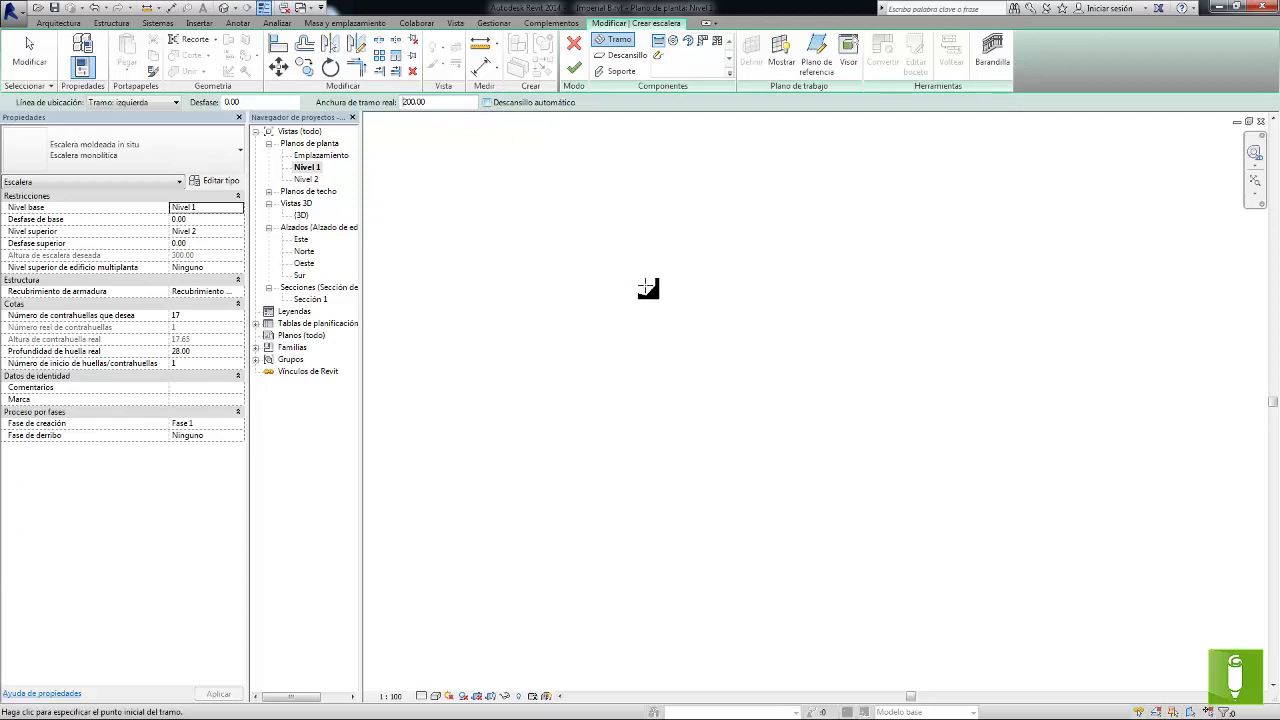
click(119, 103)
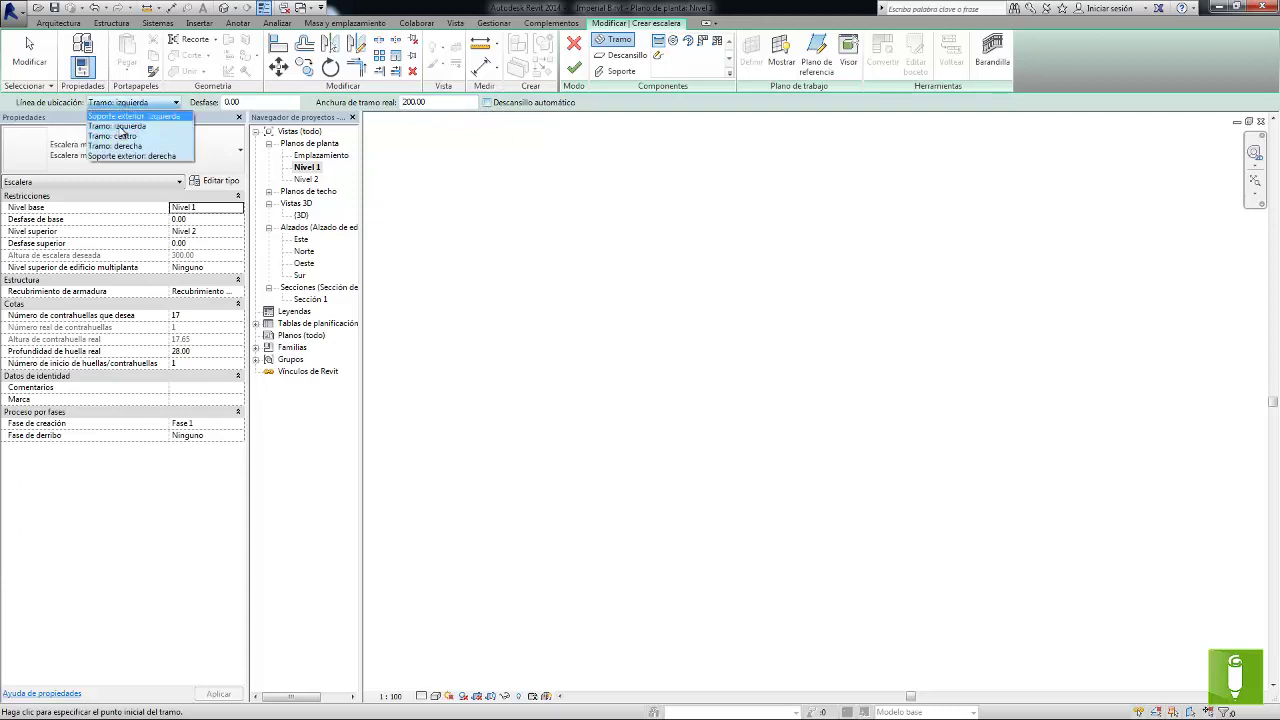
click(118, 136)
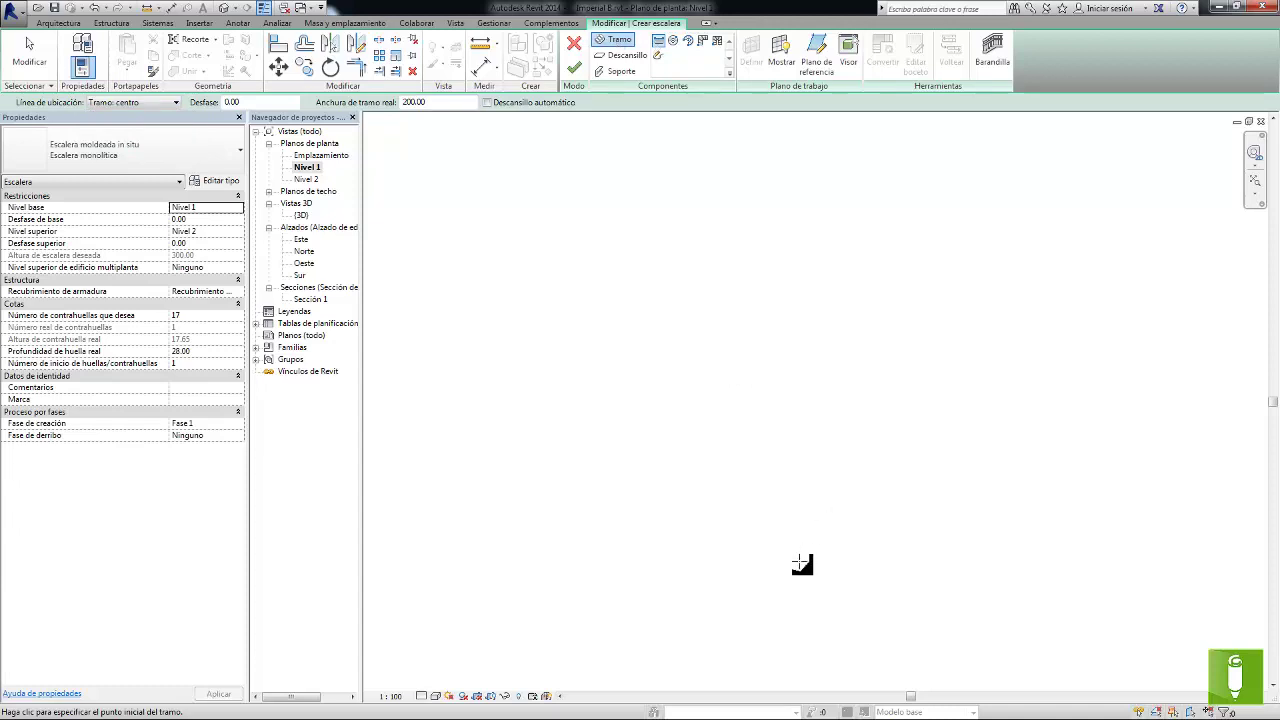
click(808, 562)
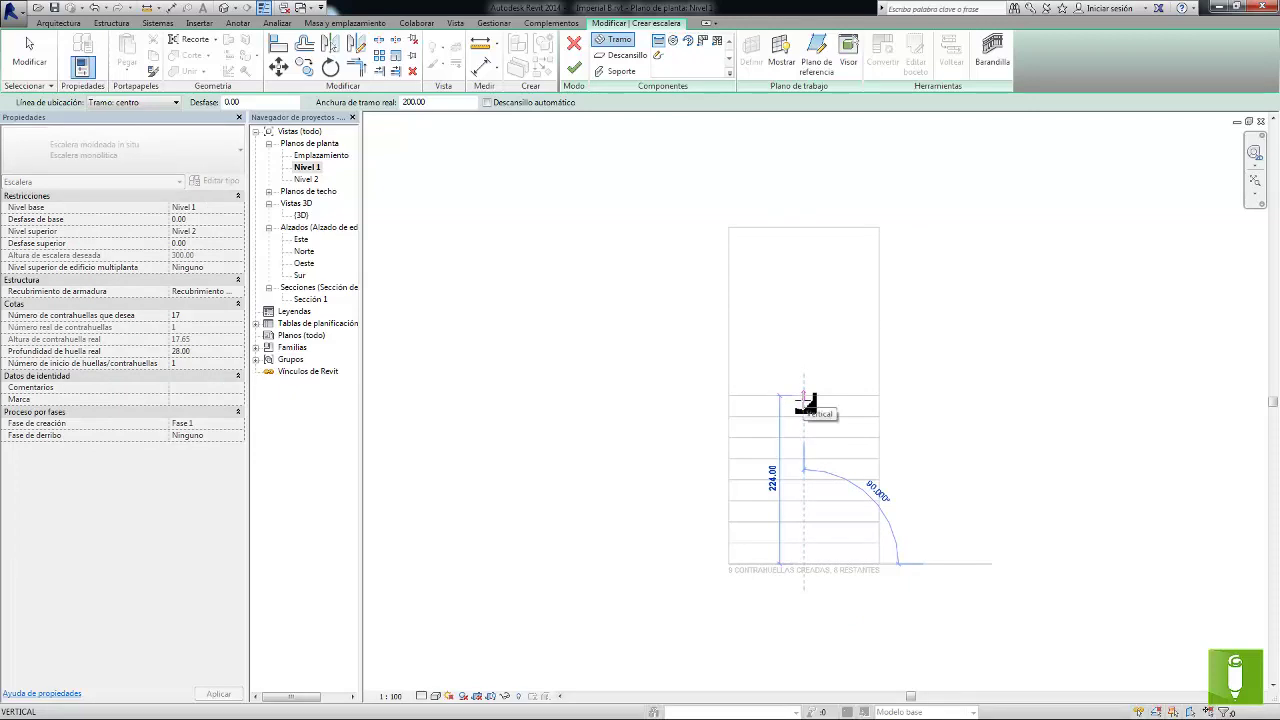
click(805, 402)
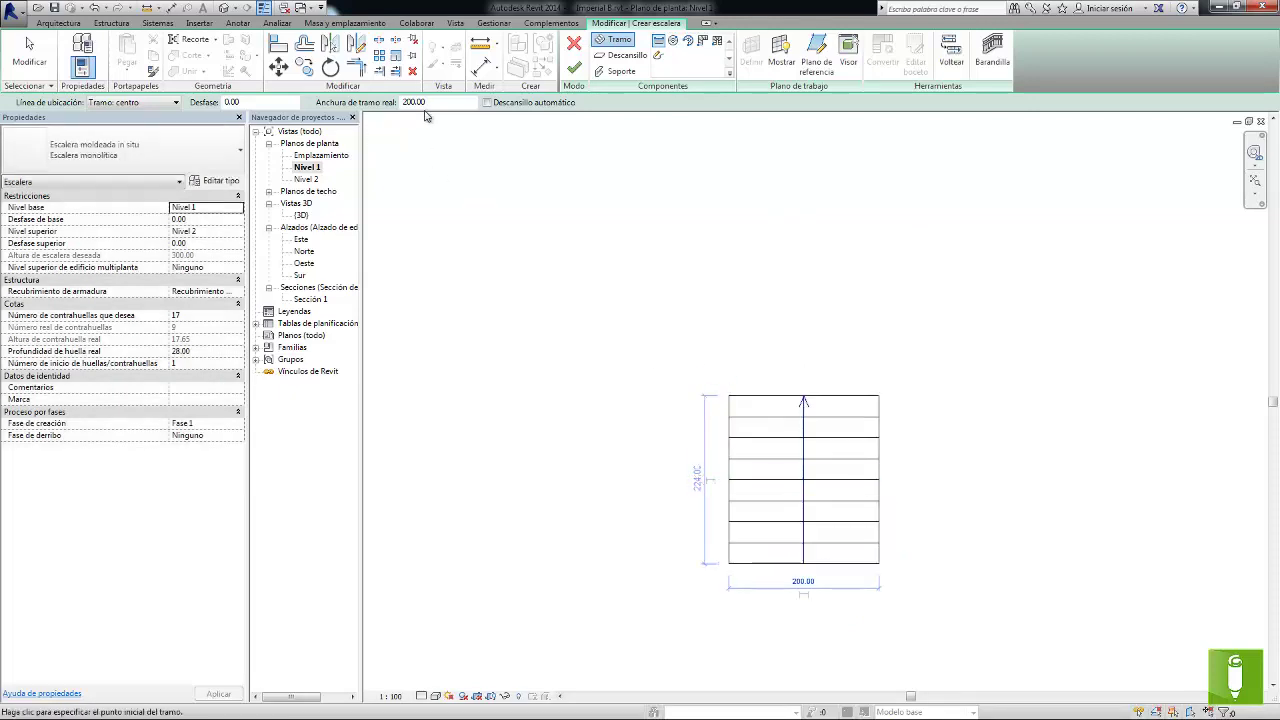
key(Tab)
Draw a 120-wide, left-aligned side run descending beside the central flight
text(120.00)
click(143, 103)
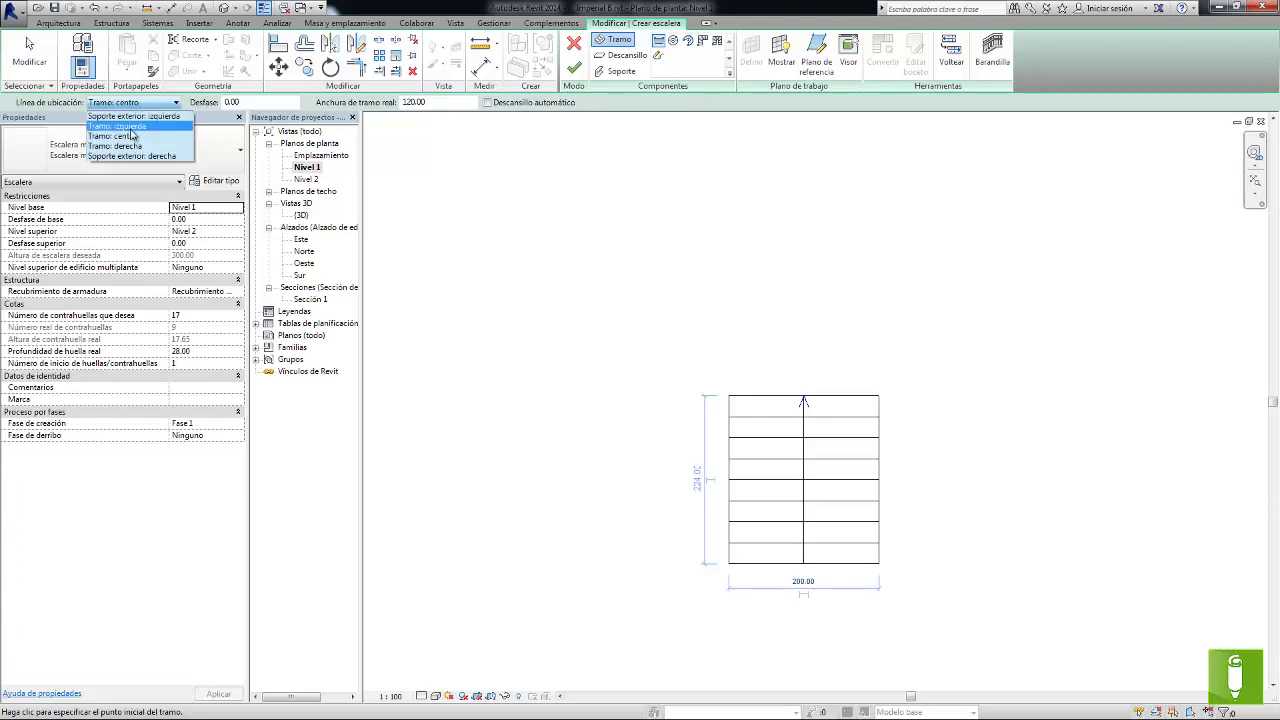
click(129, 127)
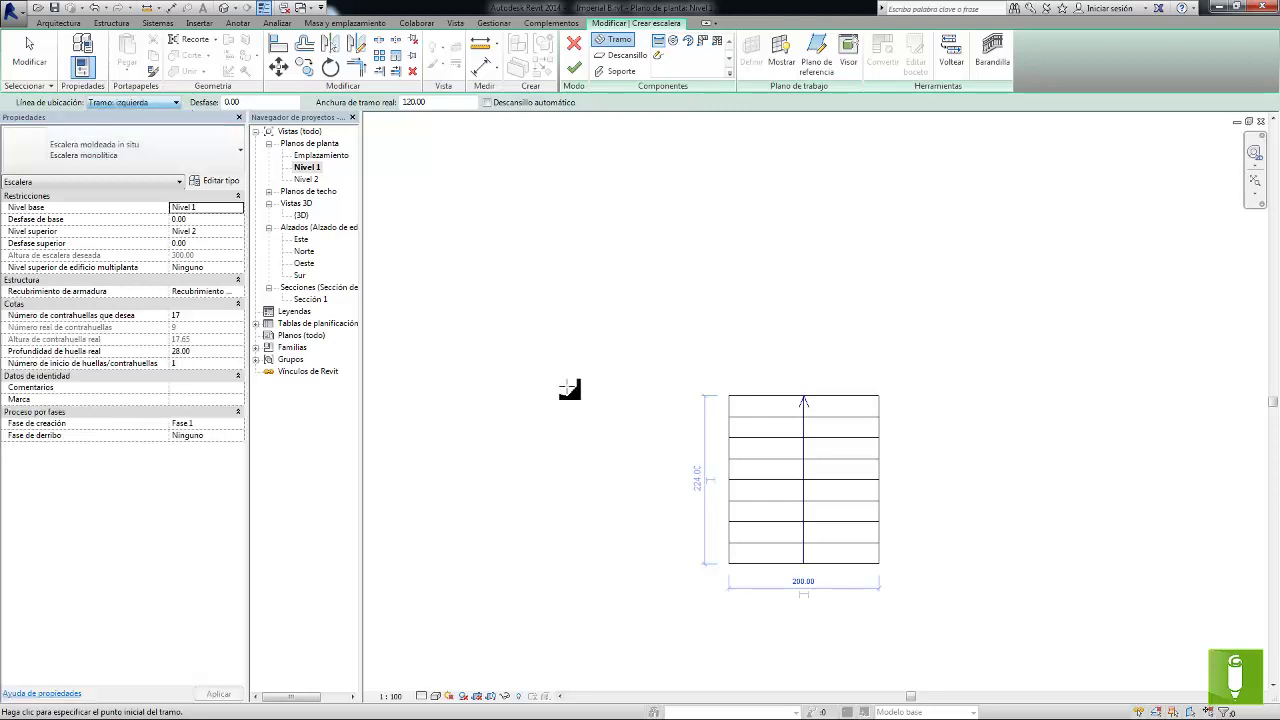
click(690, 398)
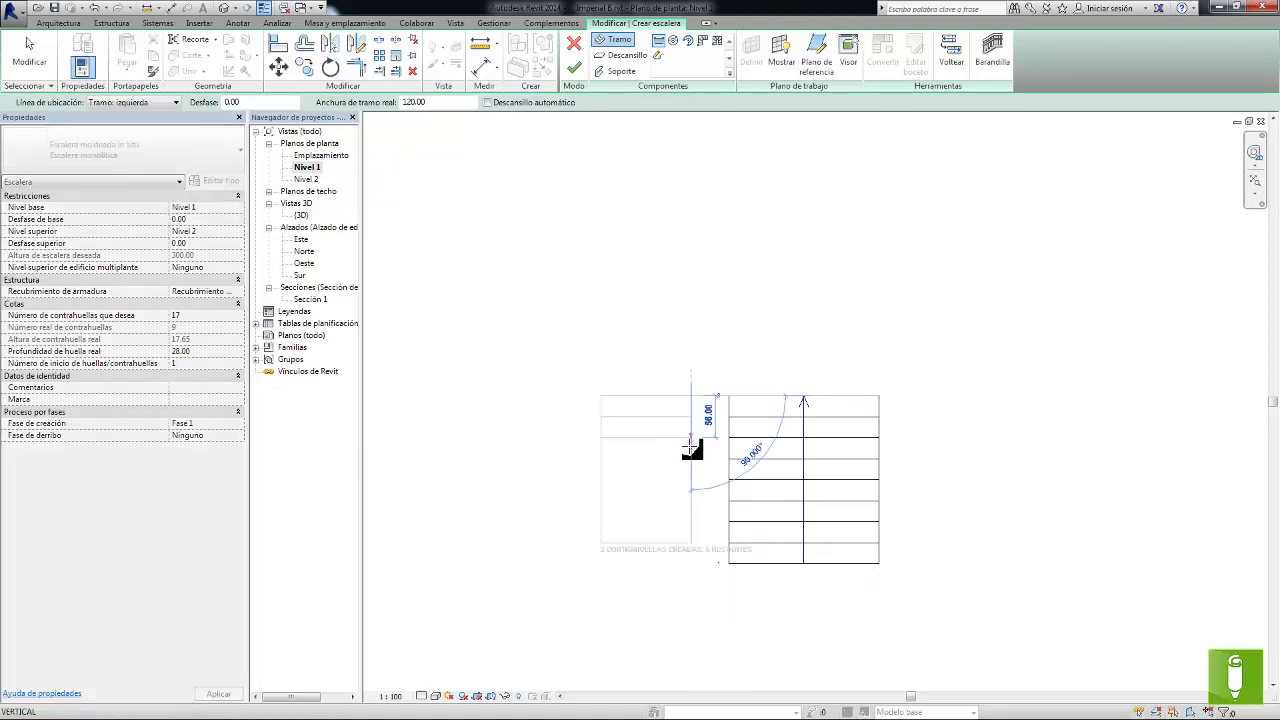
click(692, 545)
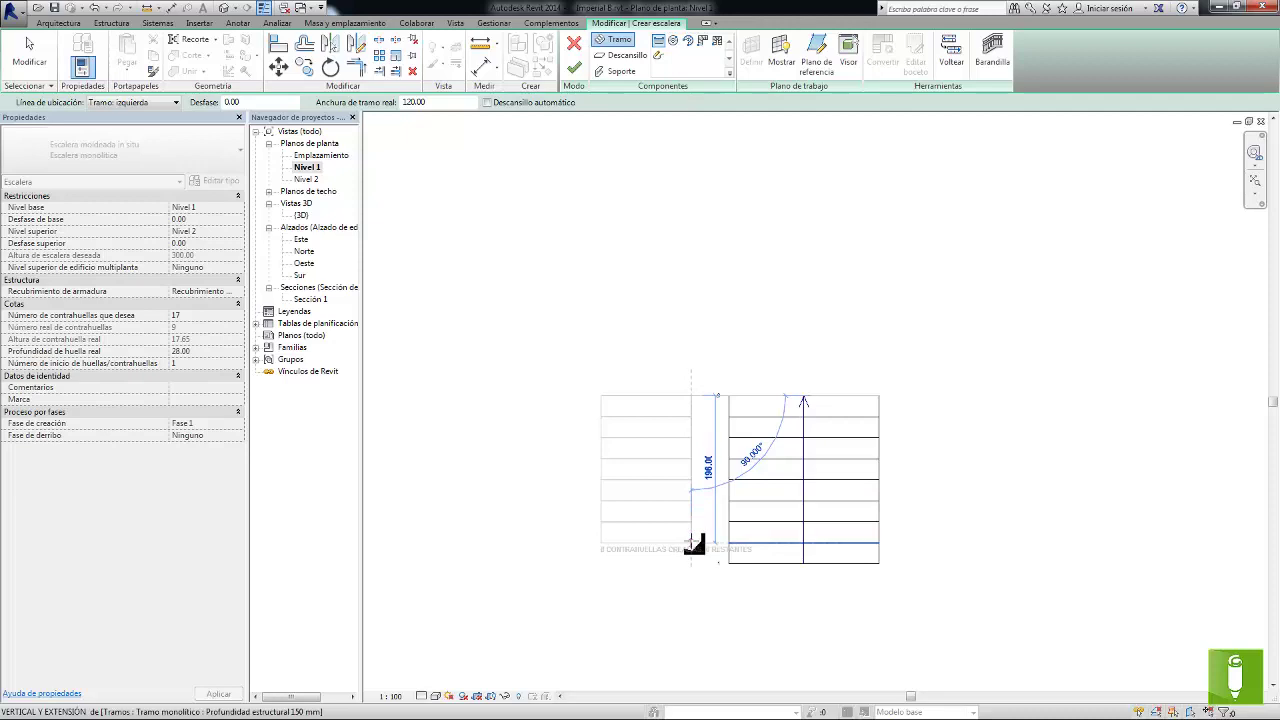
Mirror the left side run about the central flight's centre line to create the right run
click(29, 52)
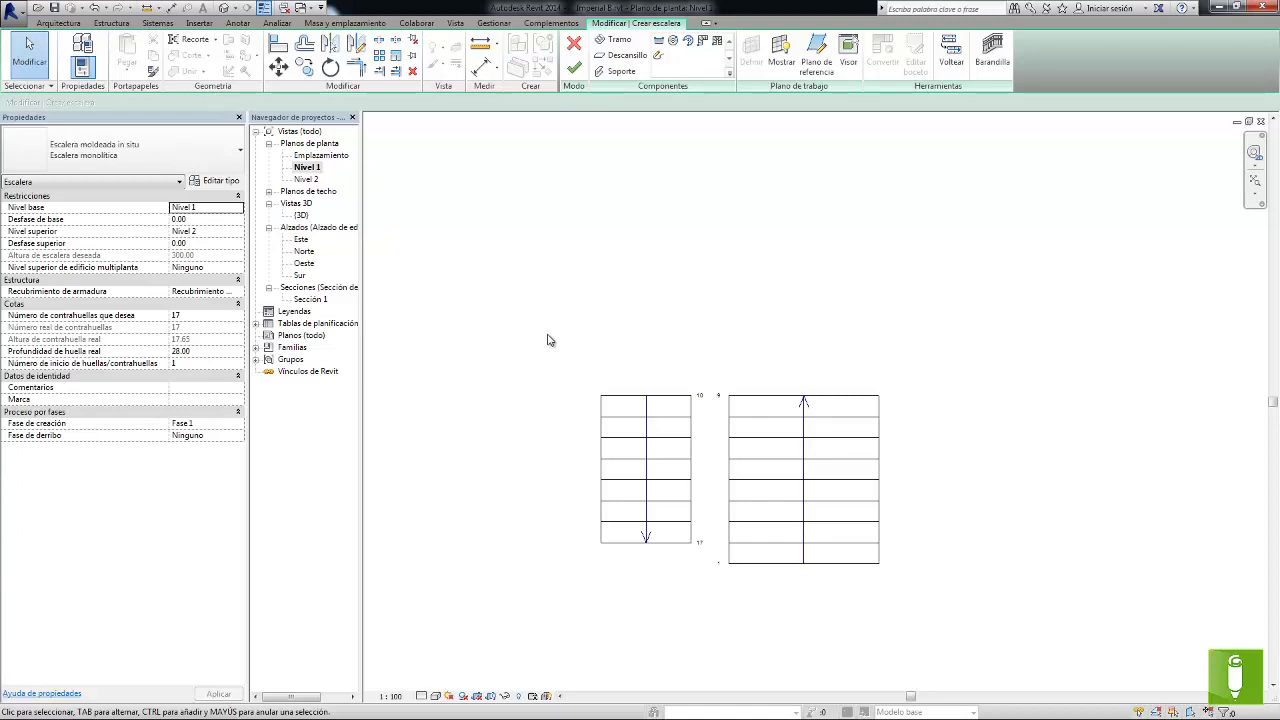
click(631, 428)
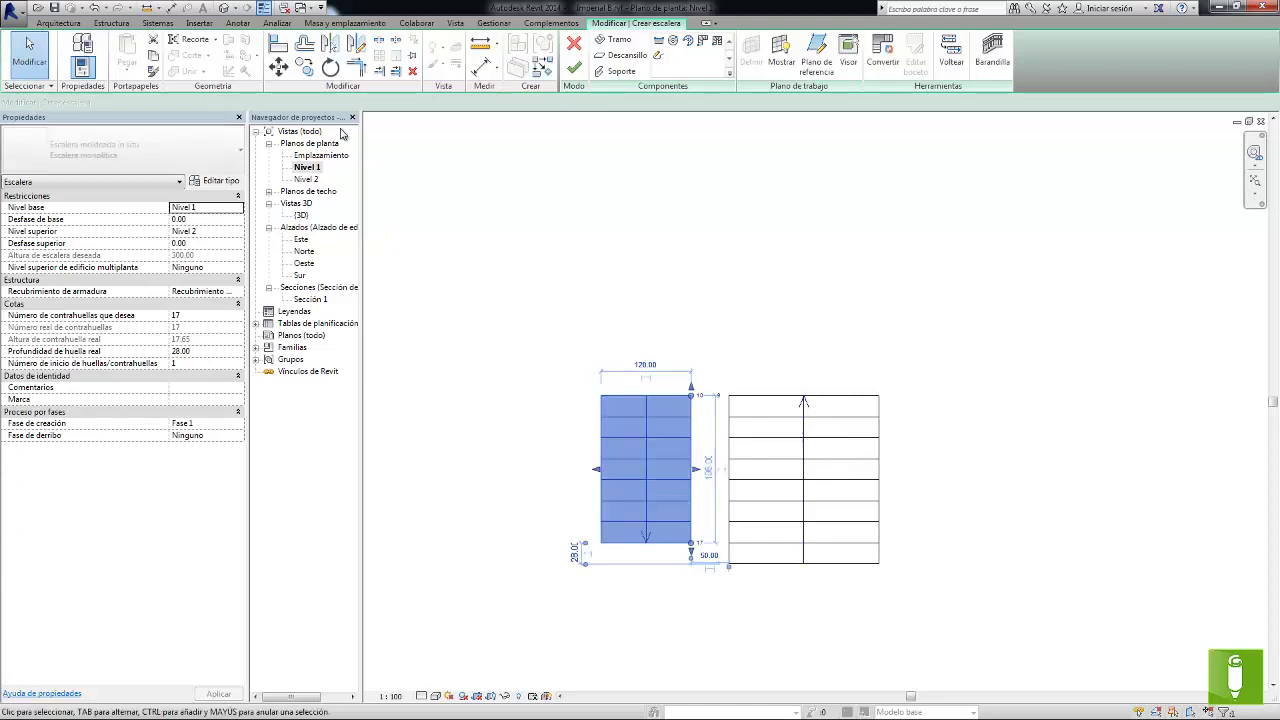
click(331, 46)
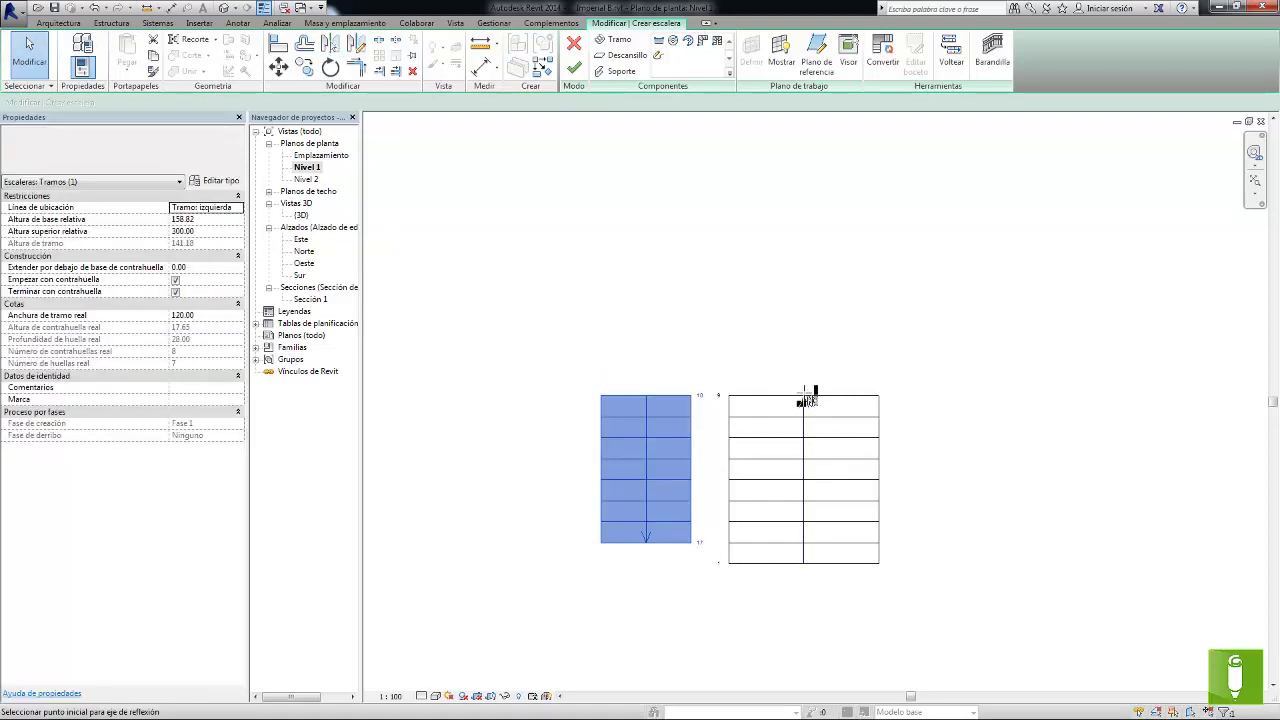
click(804, 400)
click(806, 288)
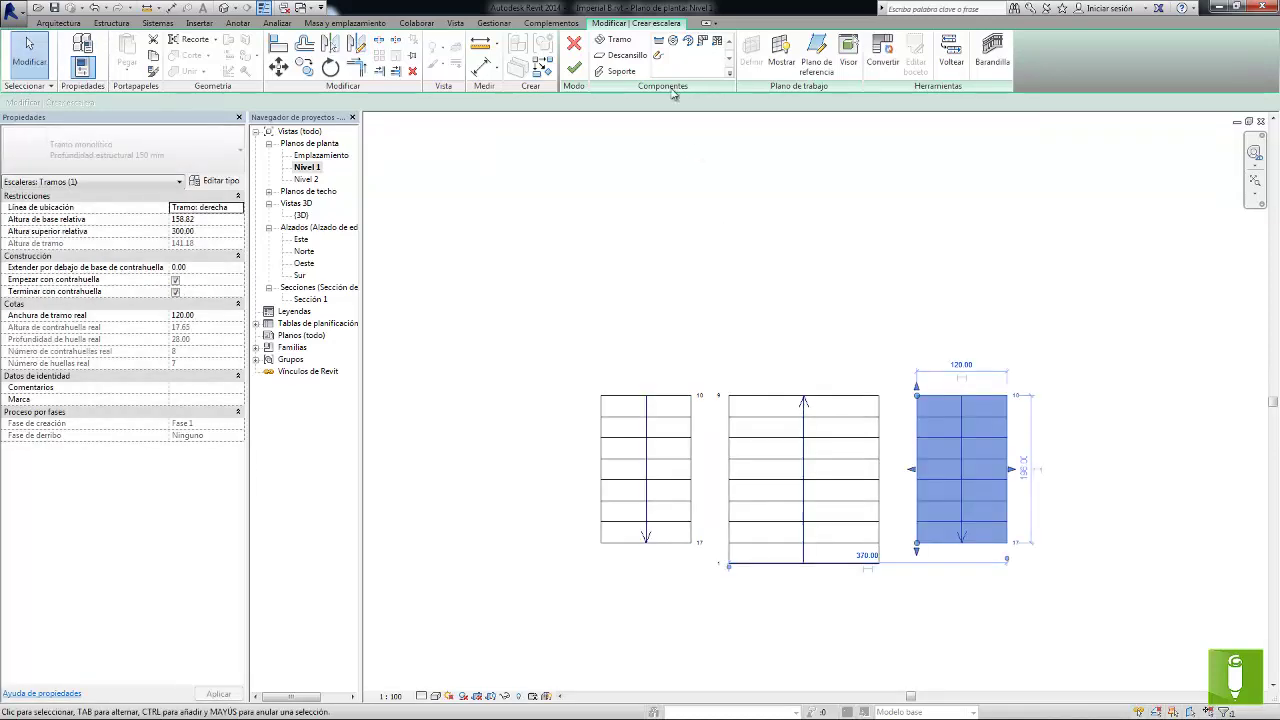
click(624, 55)
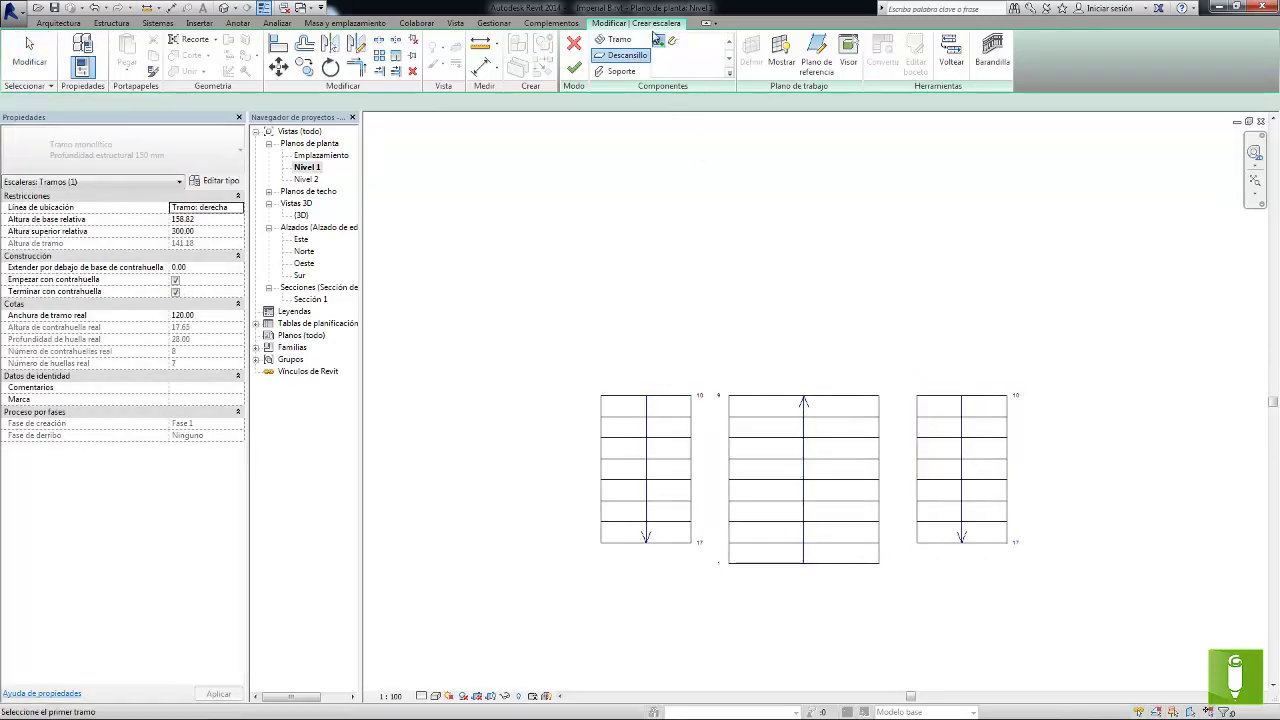
Create a landing between the left and central flights and stretch it over the right flight
click(678, 410)
click(752, 407)
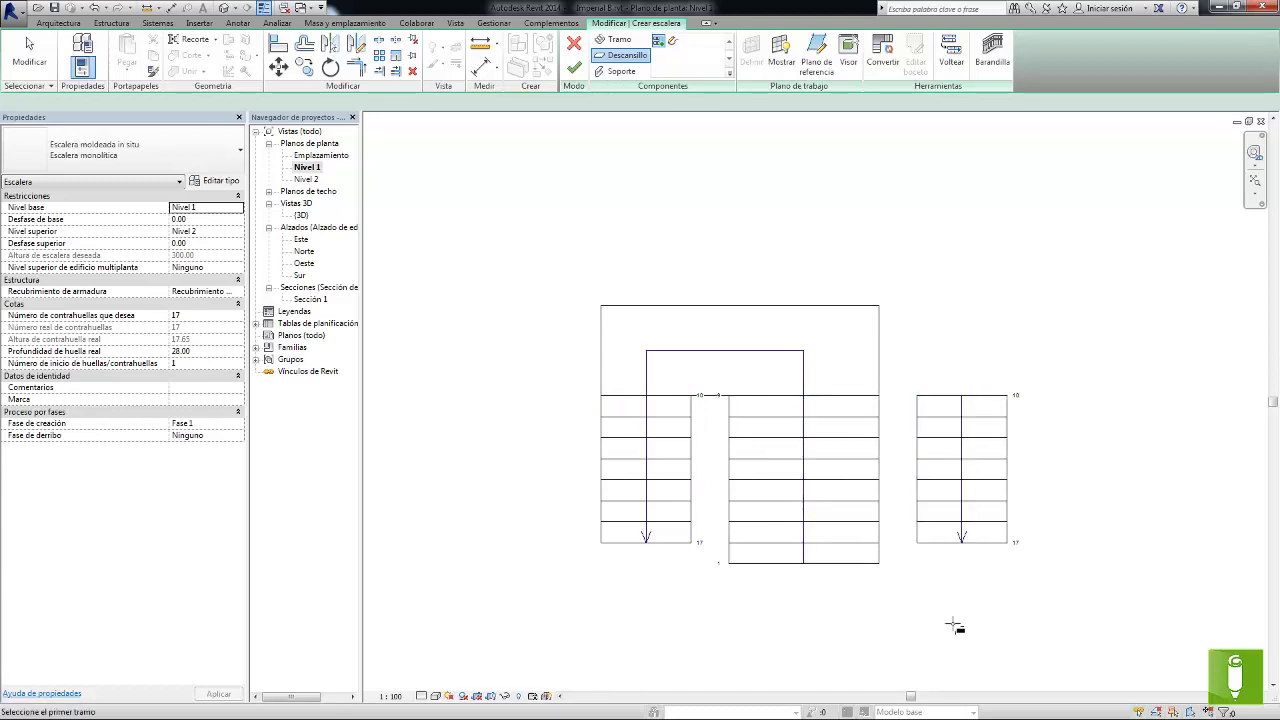
key(Escape)
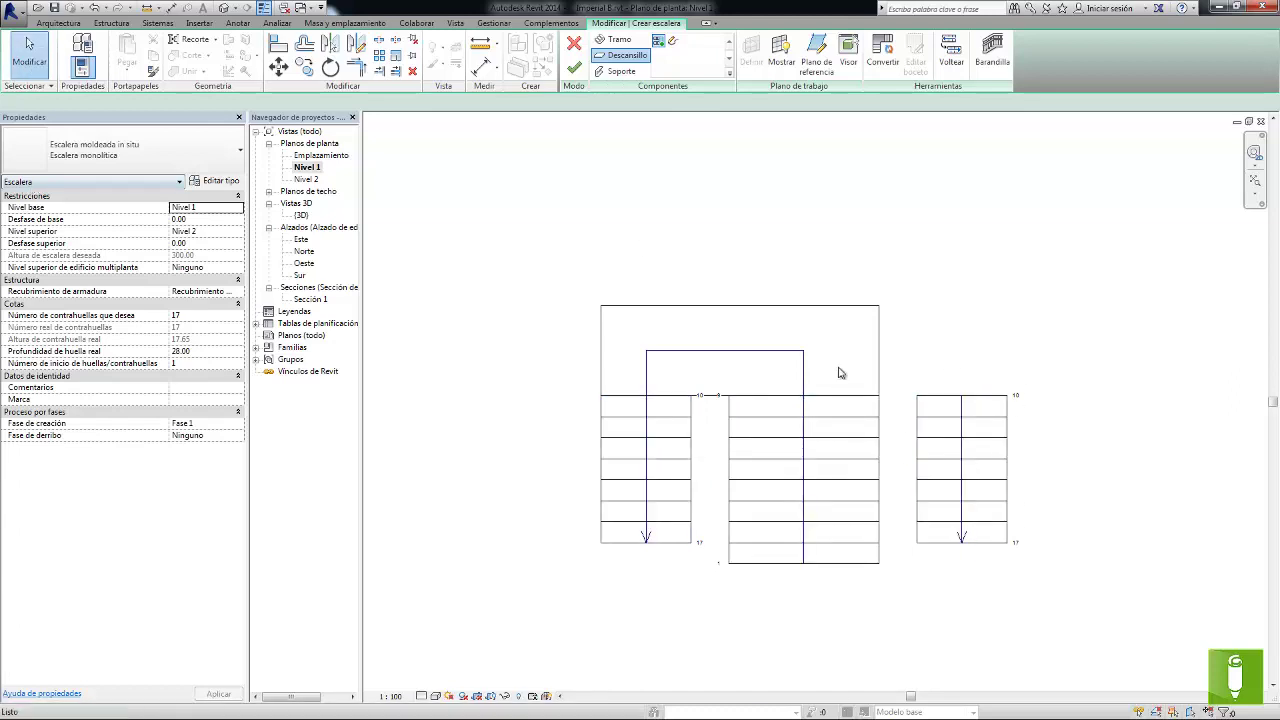
click(862, 361)
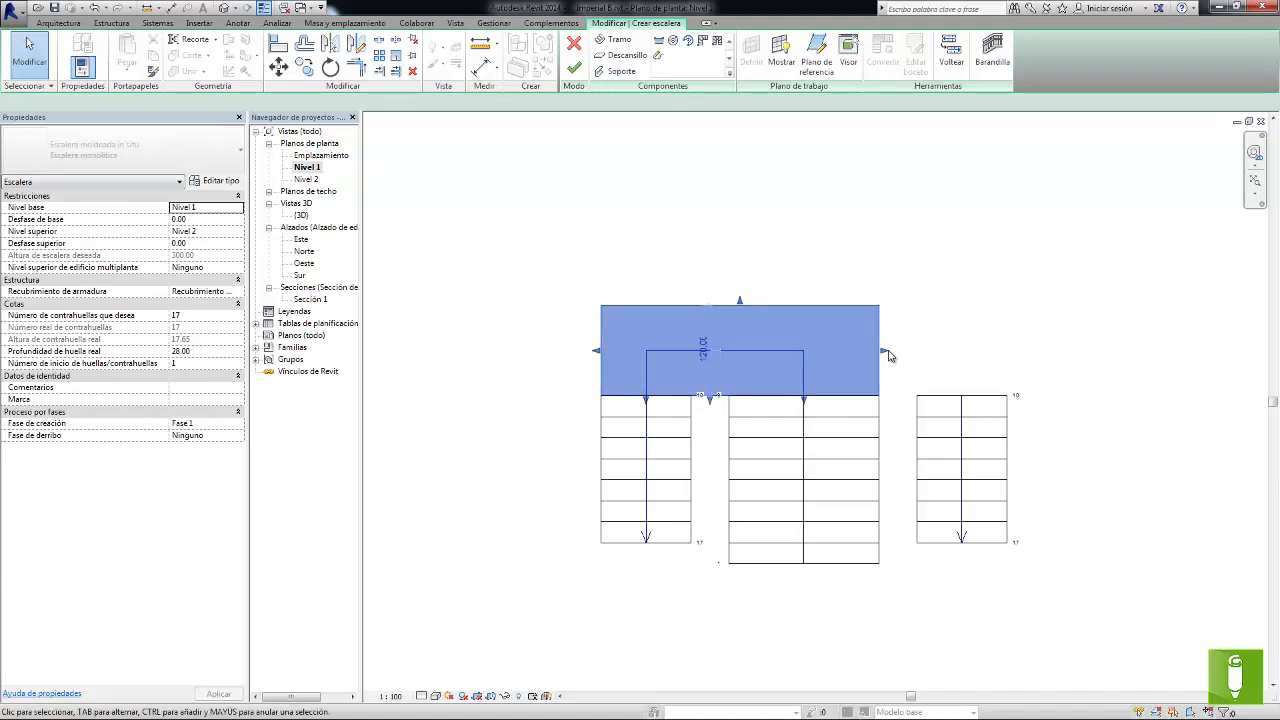
mouse_move(947, 354)
mouse_down()
mouse_move(1013, 357)
mouse_move(1020, 374)
mouse_up()
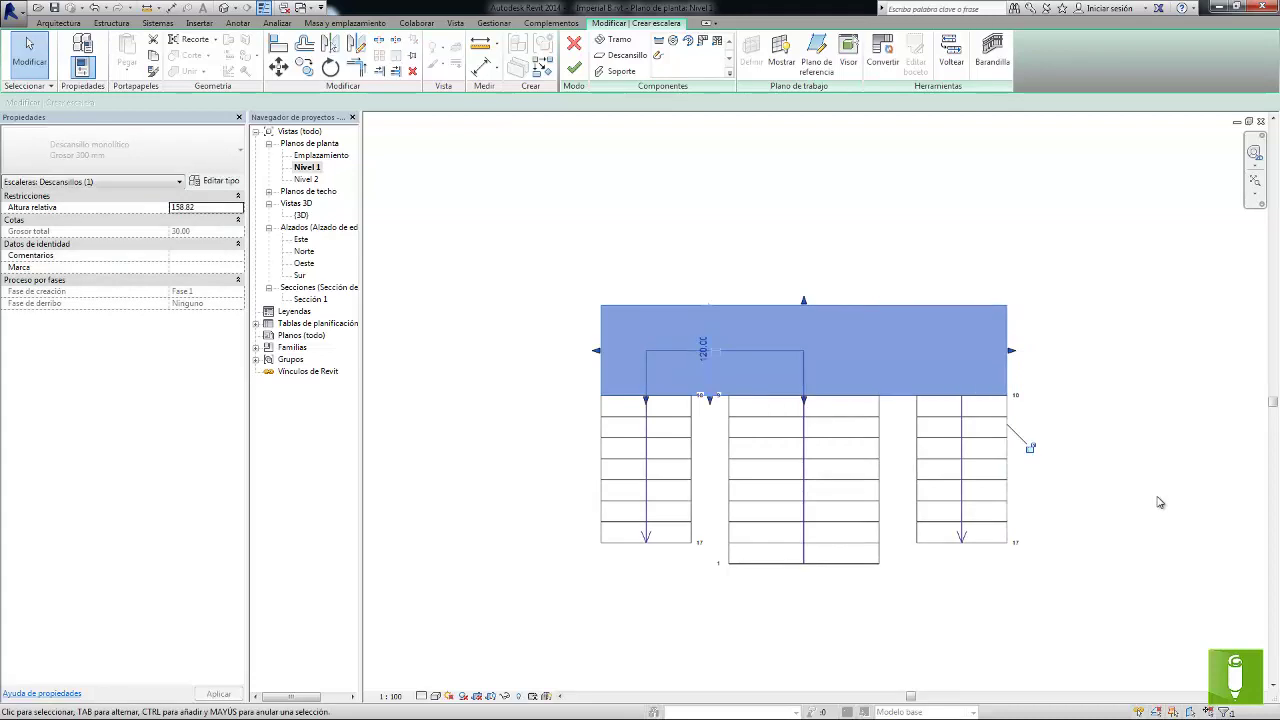
key(Escape)
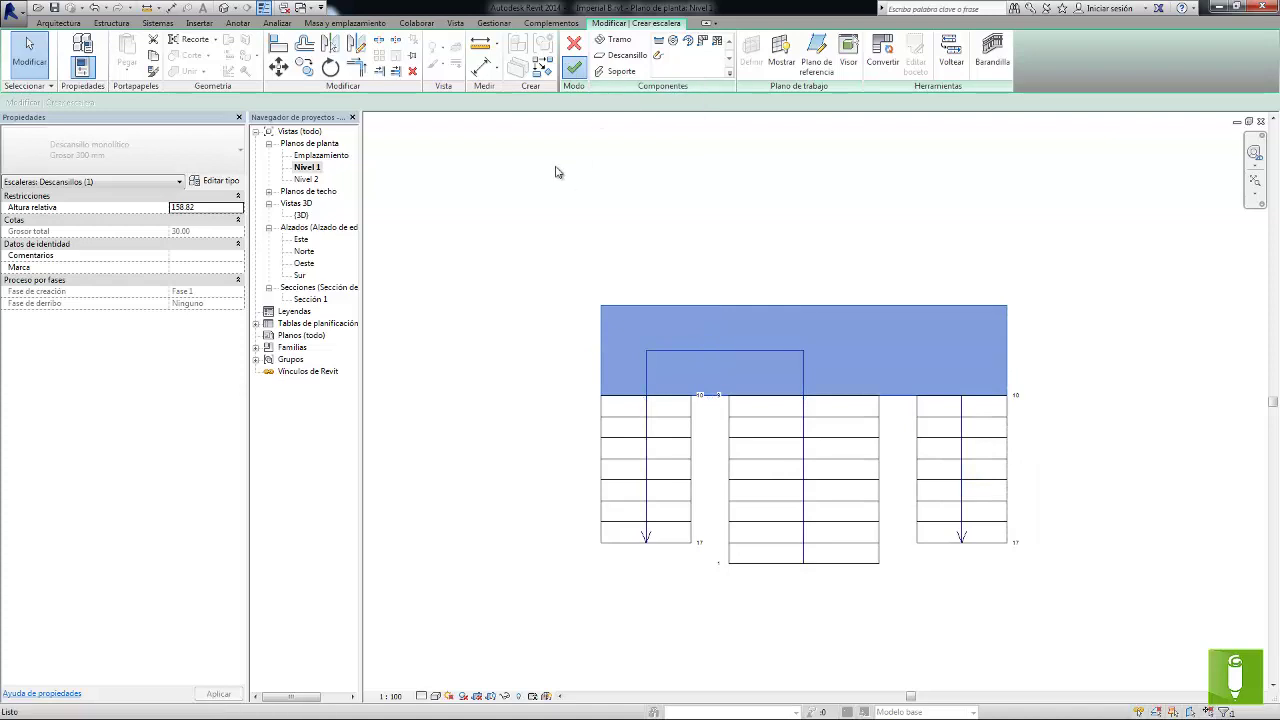
Open the {3D} view and zoom out to show the three-flight stair with landing and railings
double_click(301, 216)
scroll(1008, 237, down, 3)
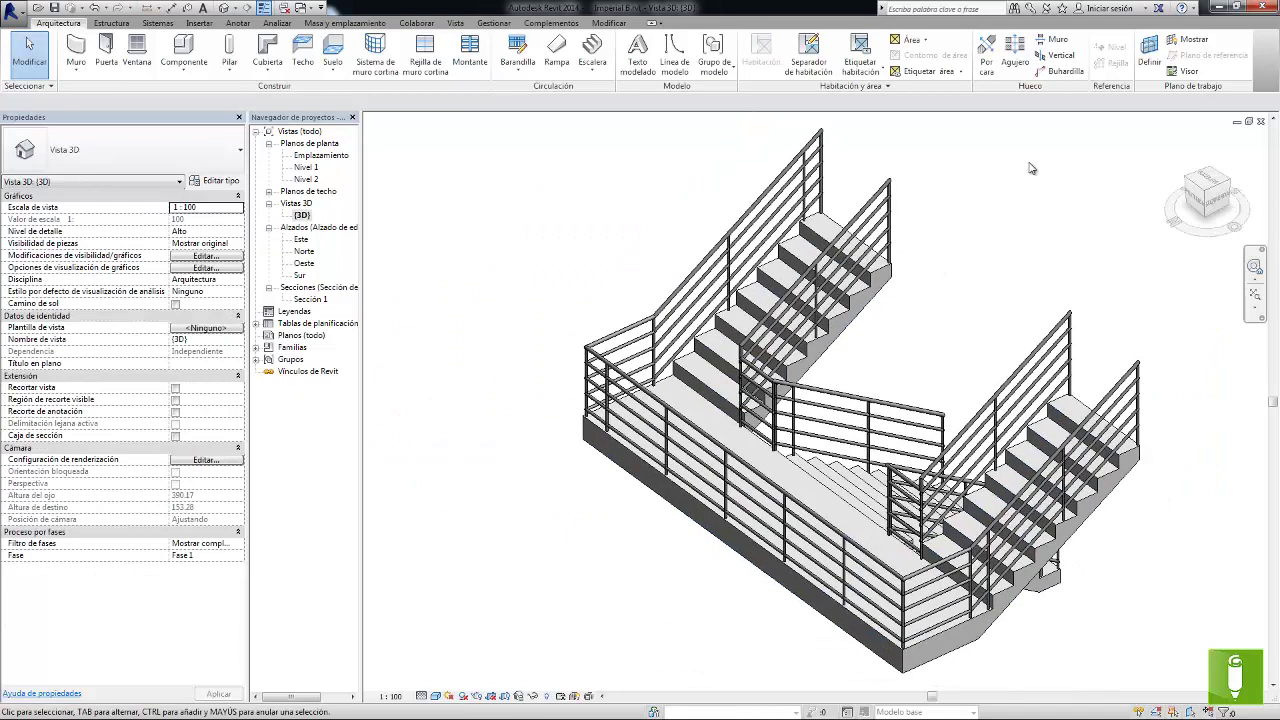